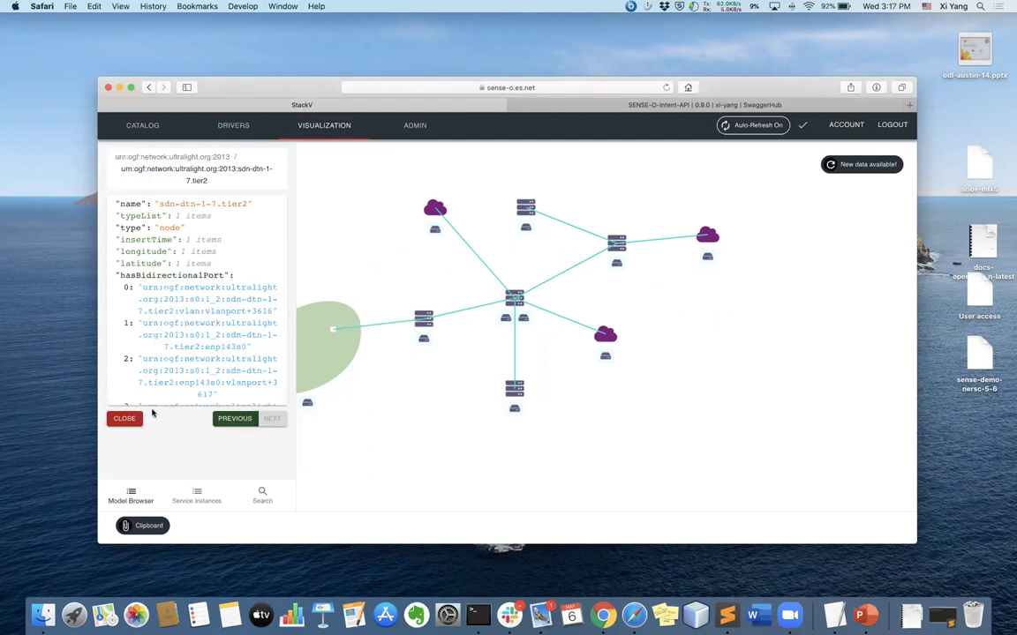
# - Close the node details and move the upper server node farther out, above the neighbouring server it links to
pyautogui.click(124, 420)
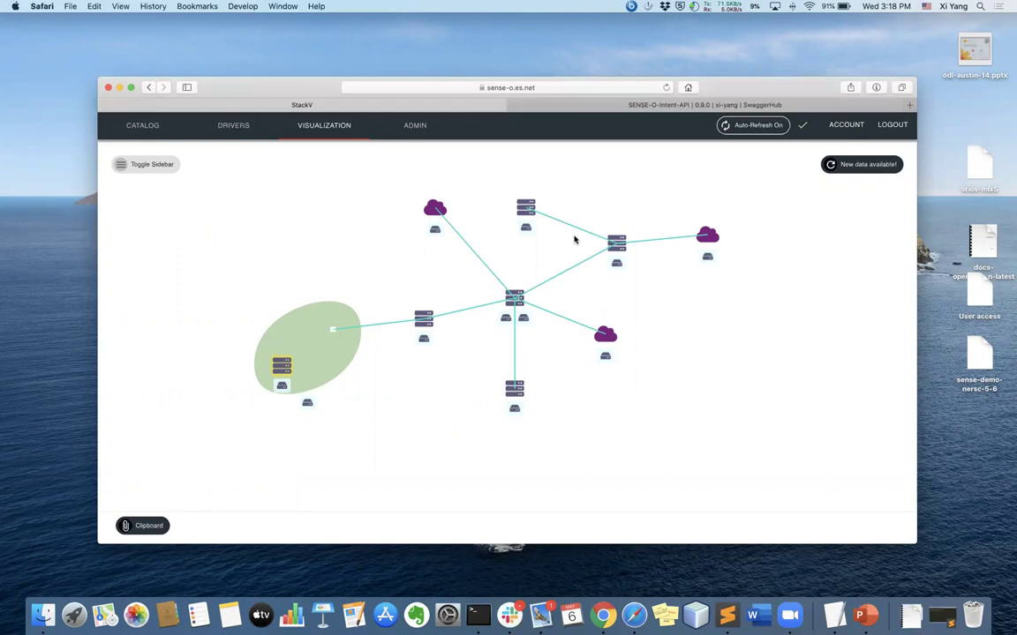
pyautogui.moveTo(526, 207); pyautogui.dragTo(539, 205)
pyautogui.moveTo(618, 191); pyautogui.dragTo(619, 190)
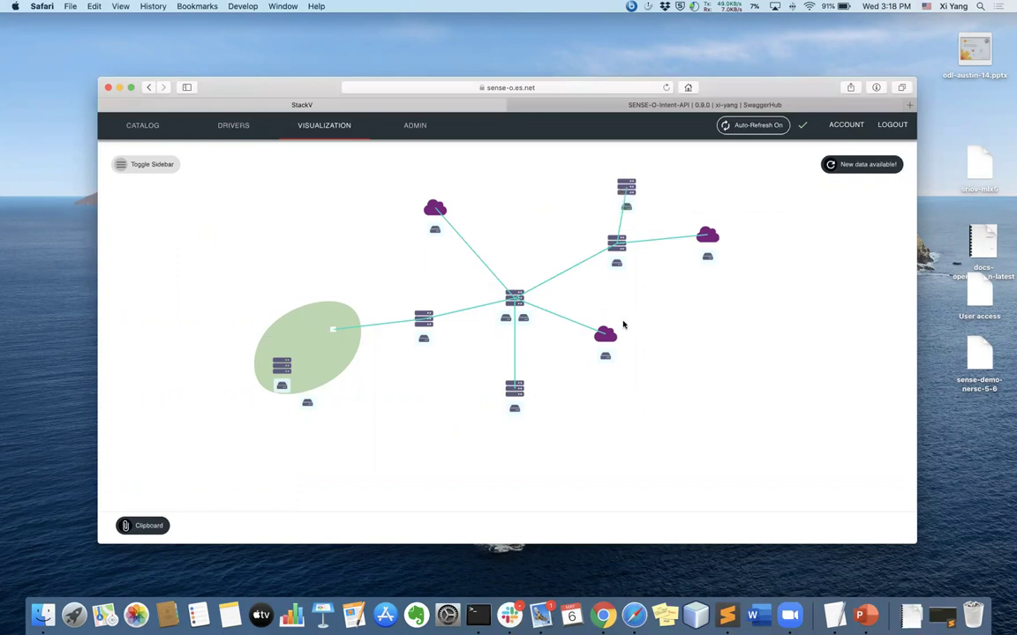
# - Move the maxgigapop.net cloud farther from the central node and expand it to show its contents
pyautogui.moveTo(605, 336); pyautogui.dragTo(665, 344)
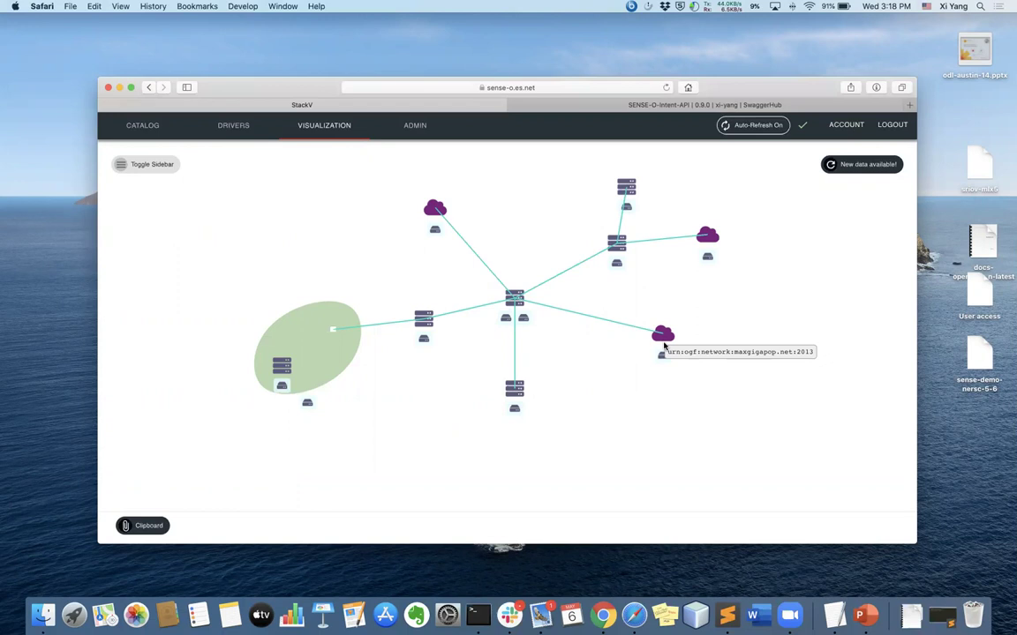
pyautogui.click(664, 340)
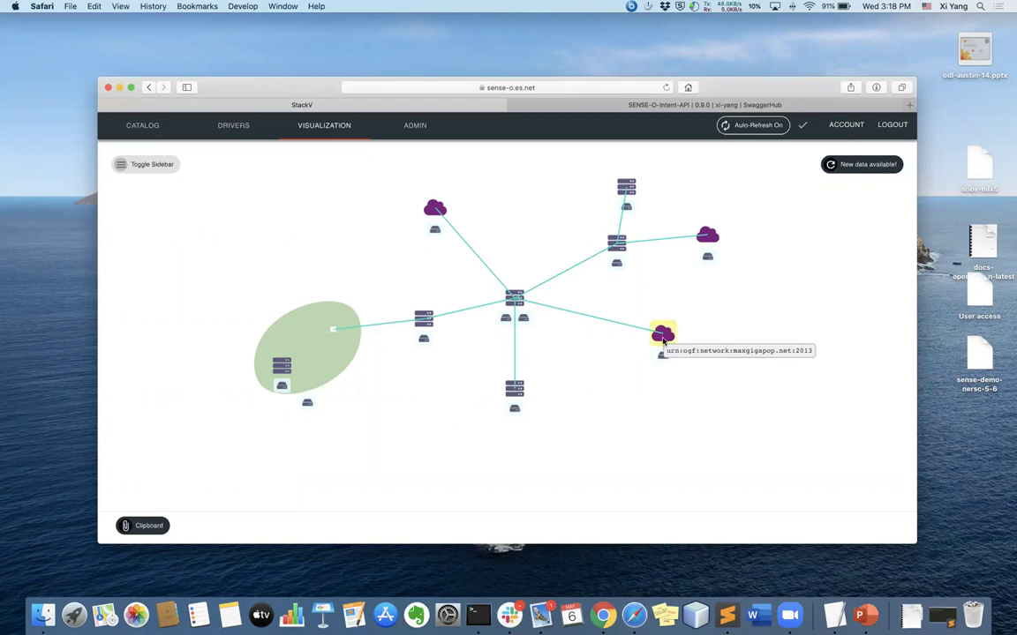
pyautogui.doubleClick(664, 339)
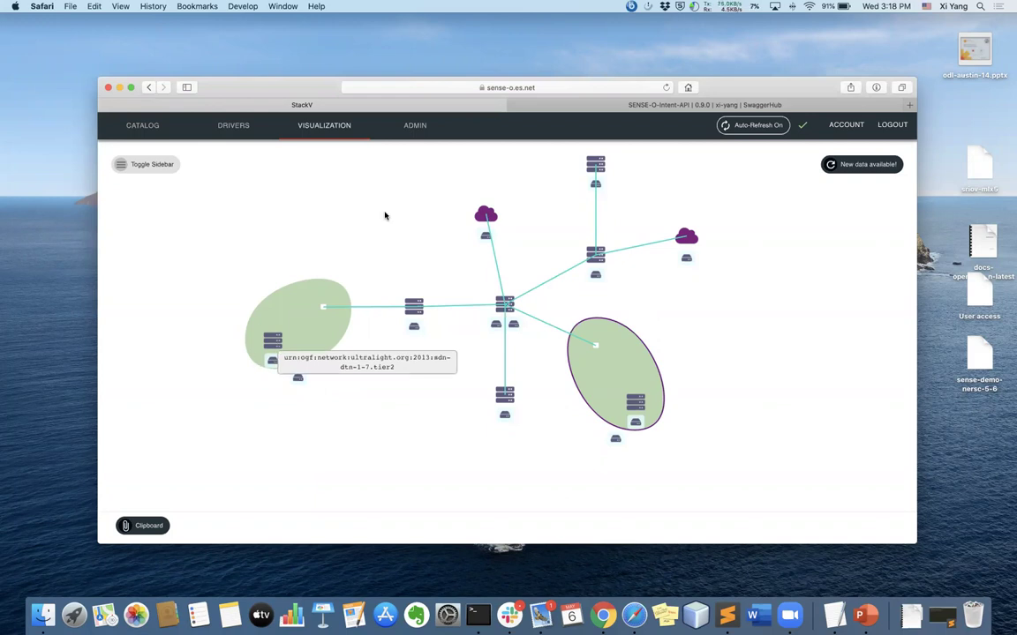
# - Start a new Dynamic Network Connection intent from the service catalog
pyautogui.click(144, 126)
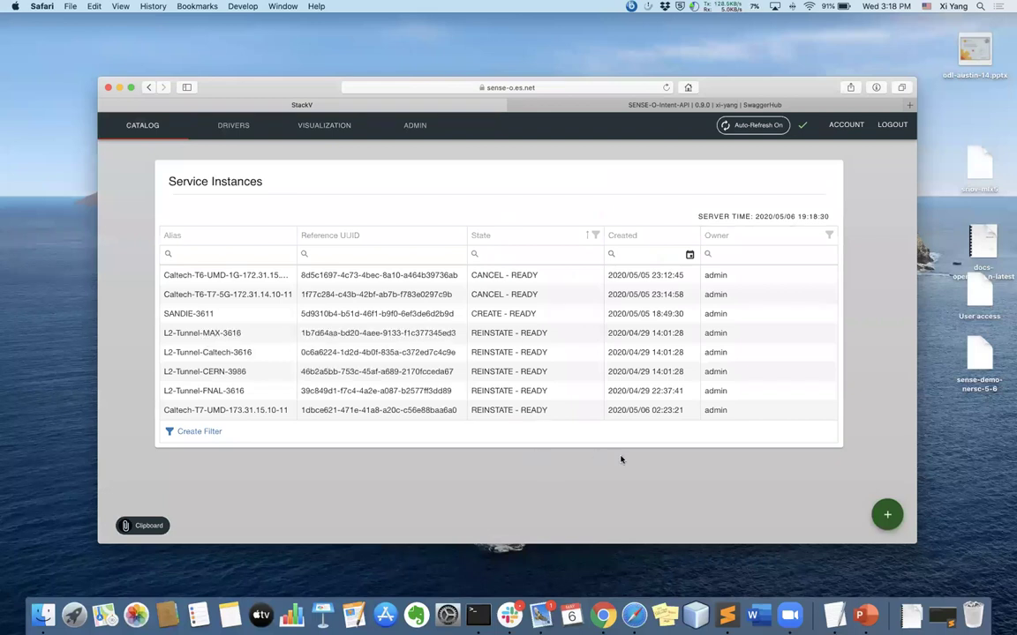
pyautogui.click(887, 515)
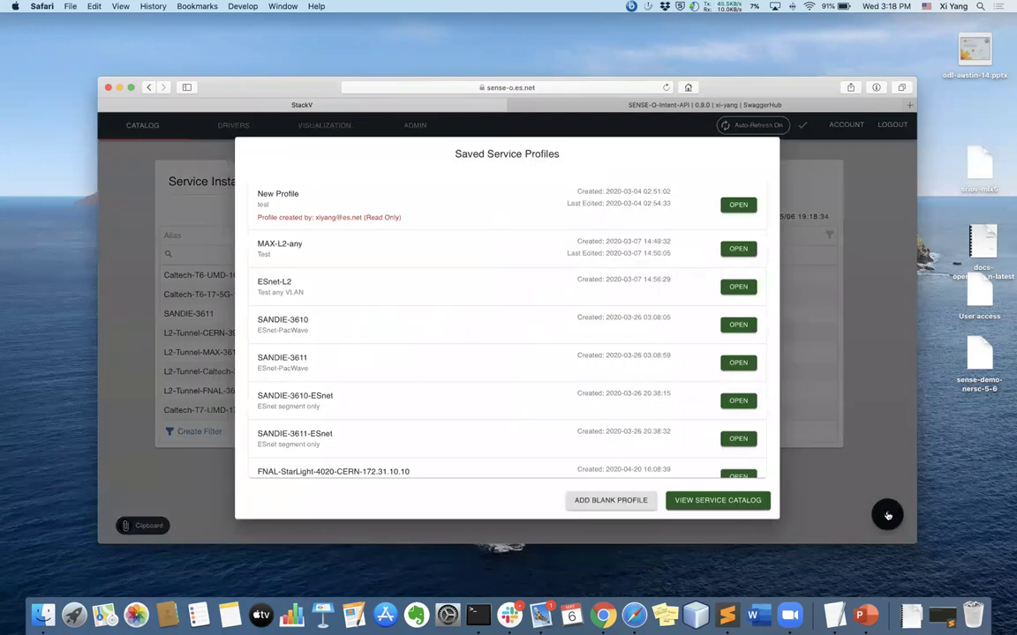
pyautogui.click(715, 502)
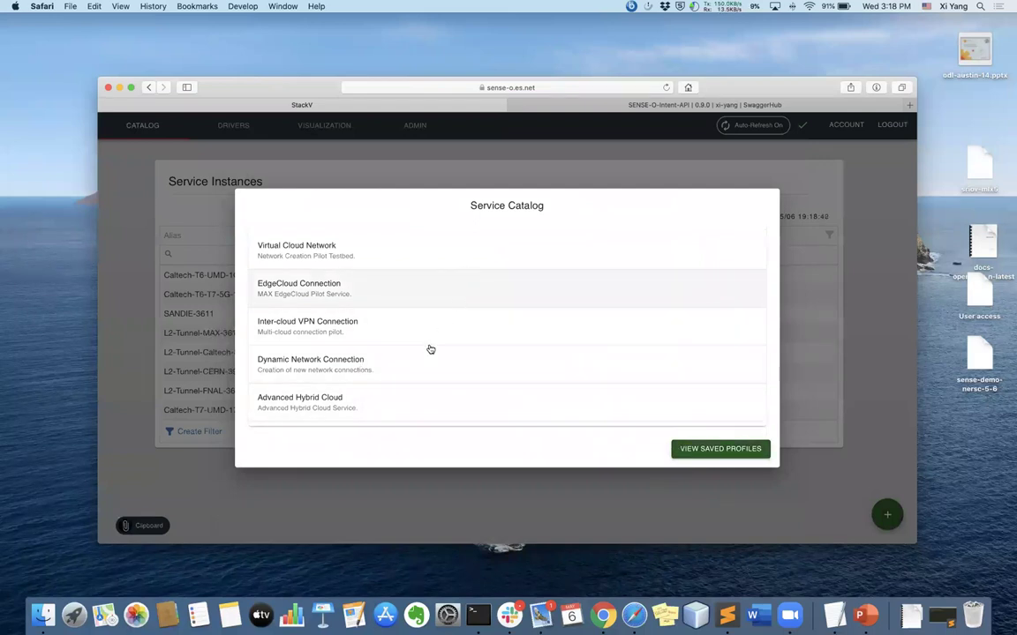
pyautogui.click(382, 369)
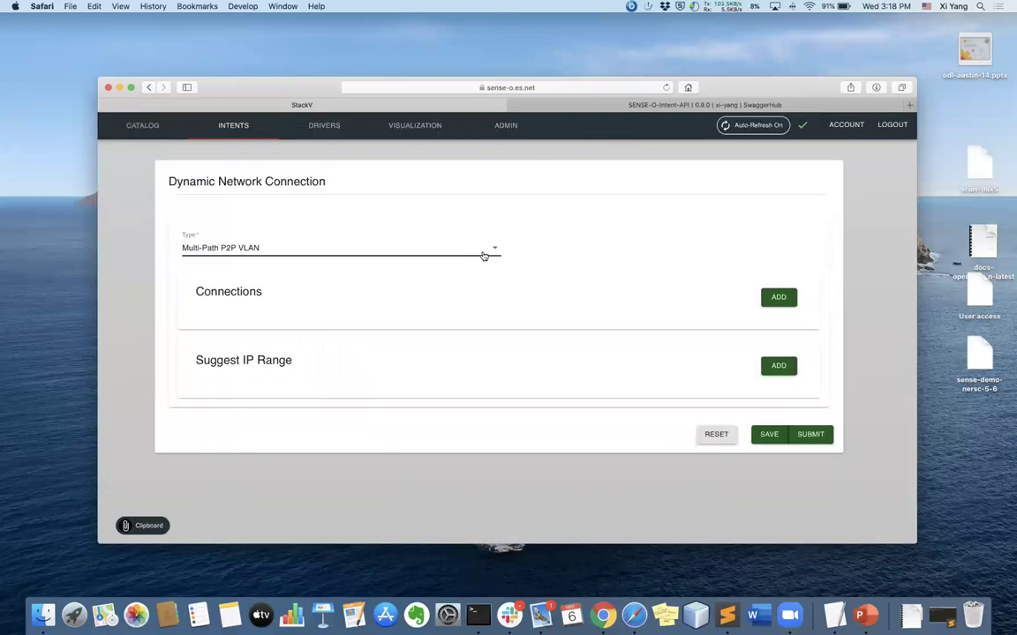
# - Review the connection types, keep Multi-Path P2P VLAN, and add a connection to the intent
pyautogui.click(483, 256)
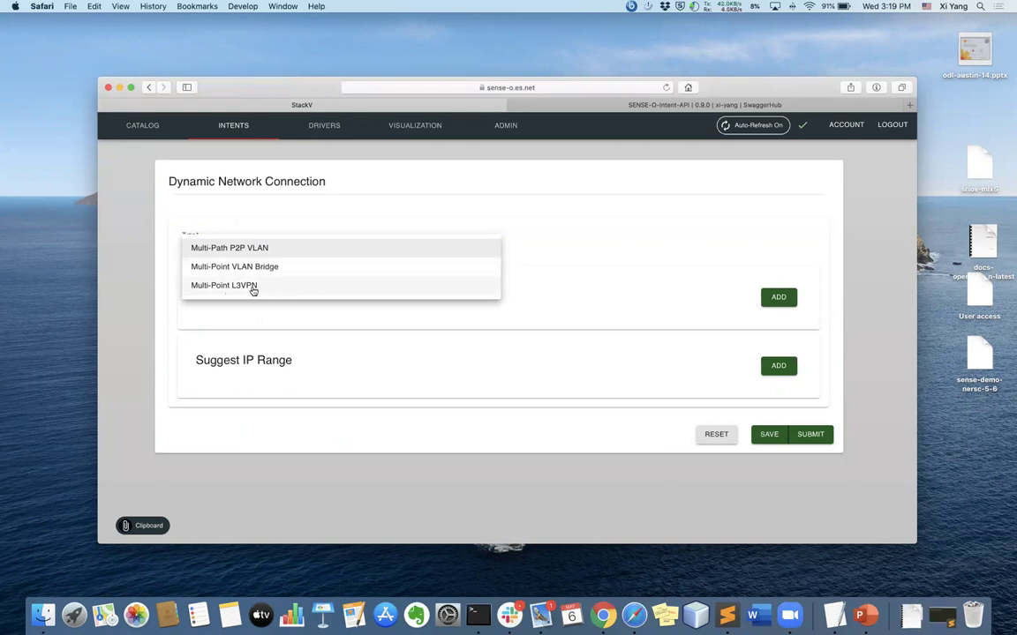
pyautogui.click(603, 268)
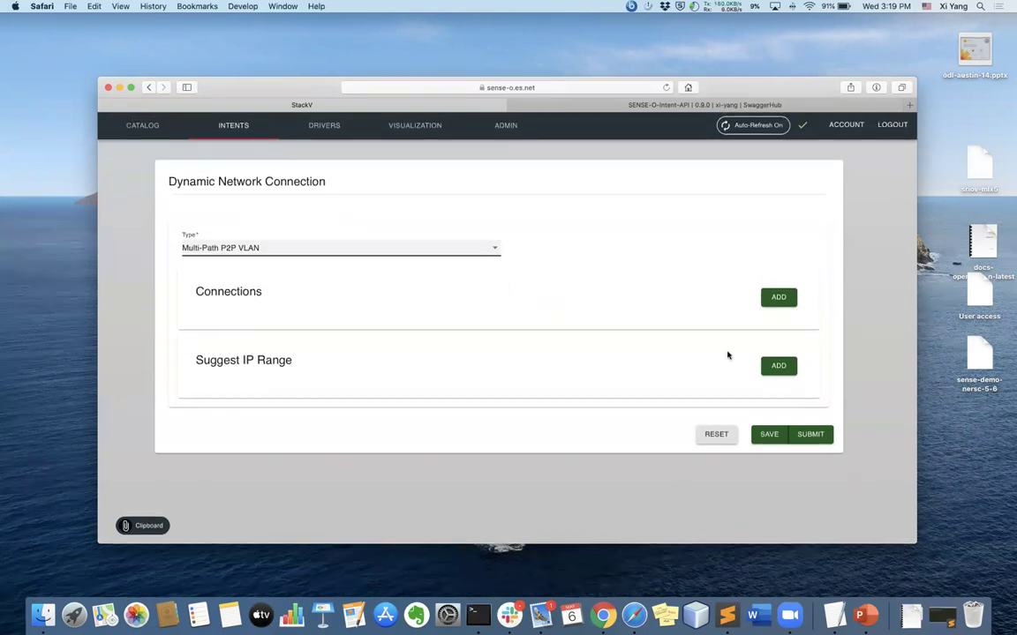
pyautogui.click(777, 296)
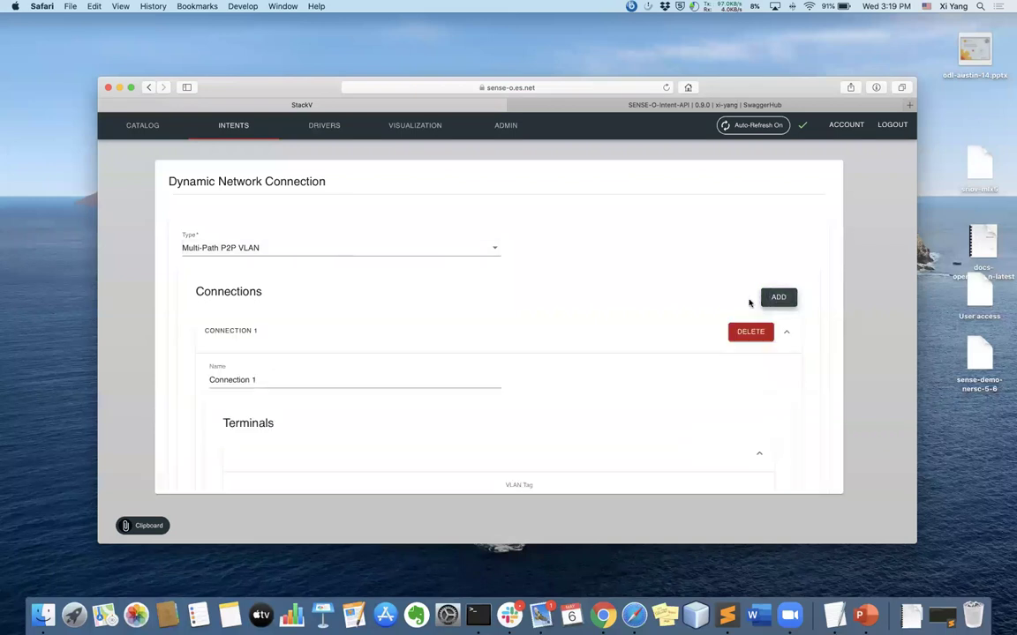
# - Fill the first terminal's URI with the saved Caltech-DTN clipboard entry, urn:ogf:network:ultralight.org:2013:sdn-dtn-1-7.tier2
pyautogui.scroll(-3, 495, 336)
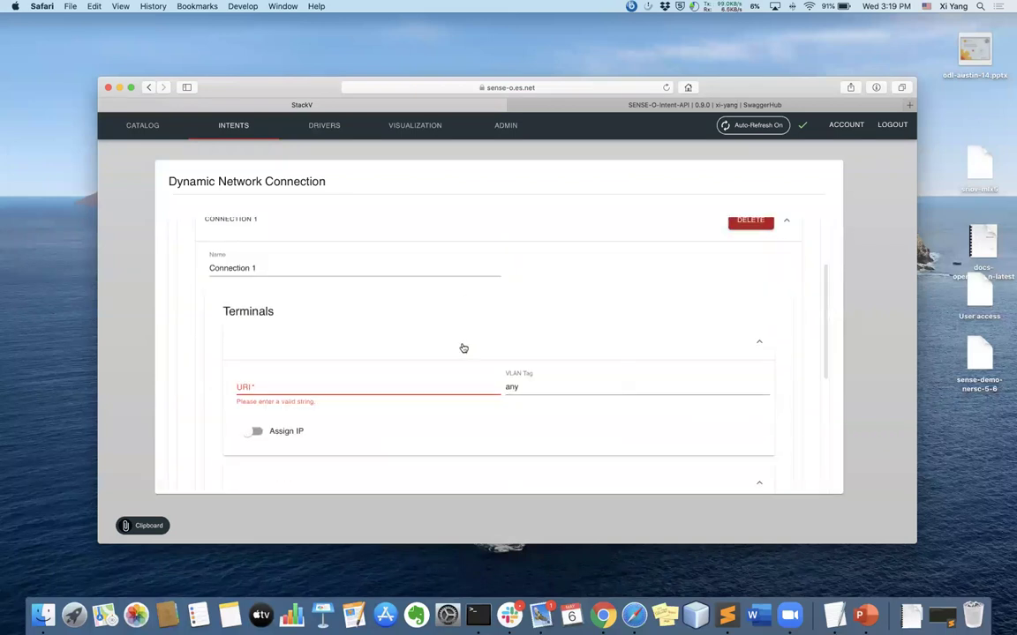
pyautogui.scroll(-2, 463, 348)
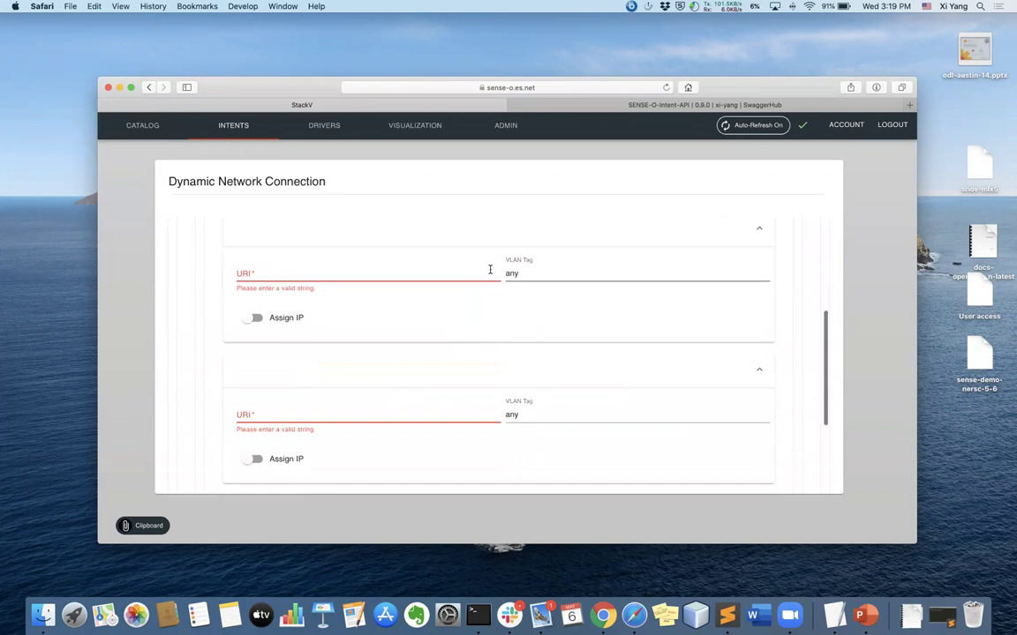
pyautogui.click(148, 527)
pyautogui.scroll(-5, 494, 328)
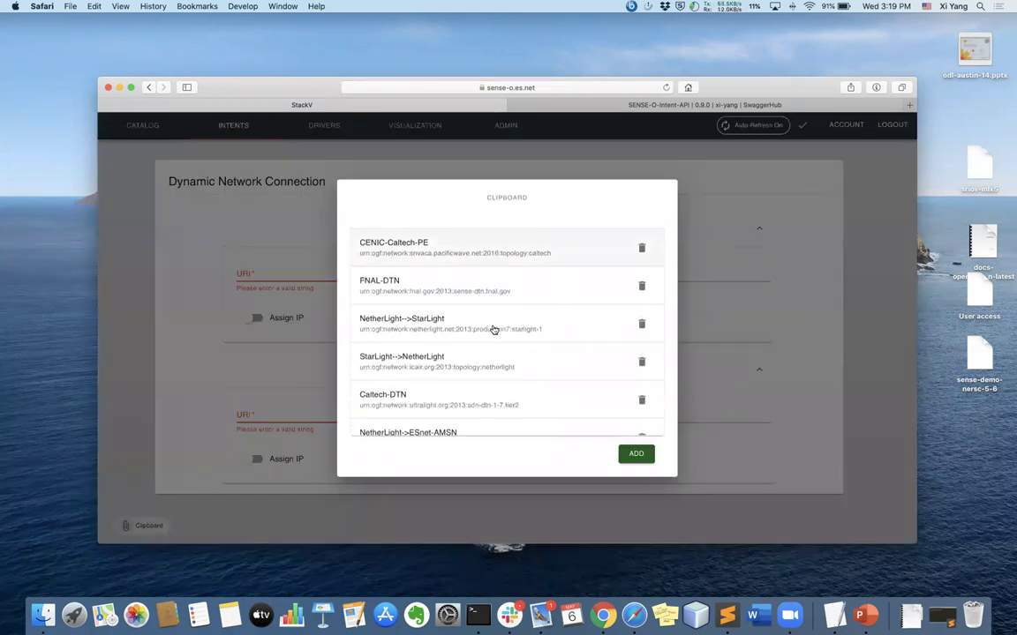
pyautogui.scroll(2, 499, 315)
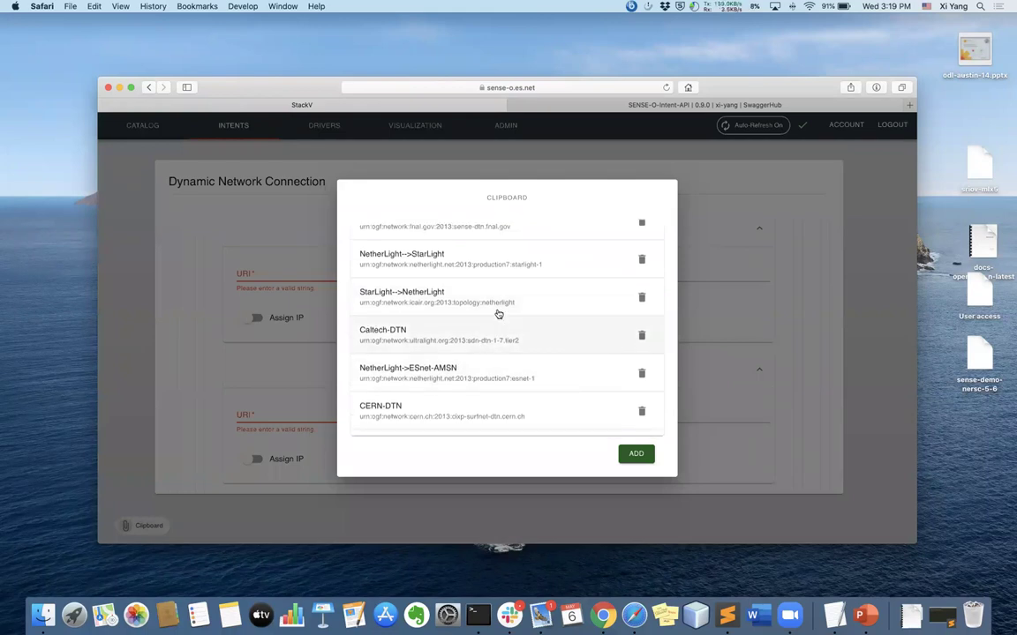
pyautogui.scroll(-3, 454, 317)
pyautogui.click(461, 310)
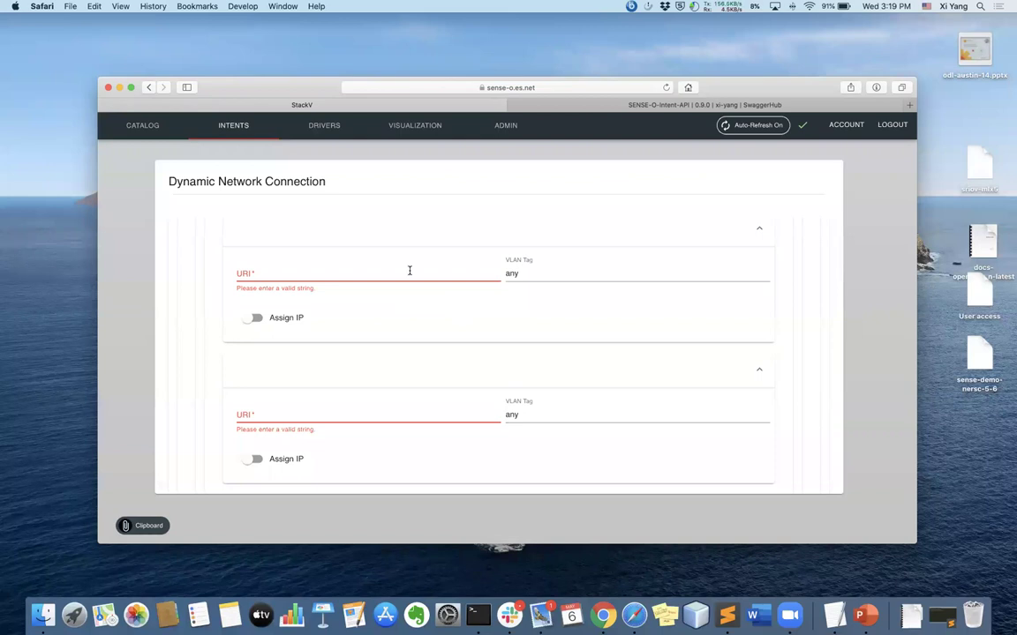
pyautogui.click(410, 270)
pyautogui.write('urn:ogf:network:ultralight.org:2013:sdn-dtn-1-7.tier2')
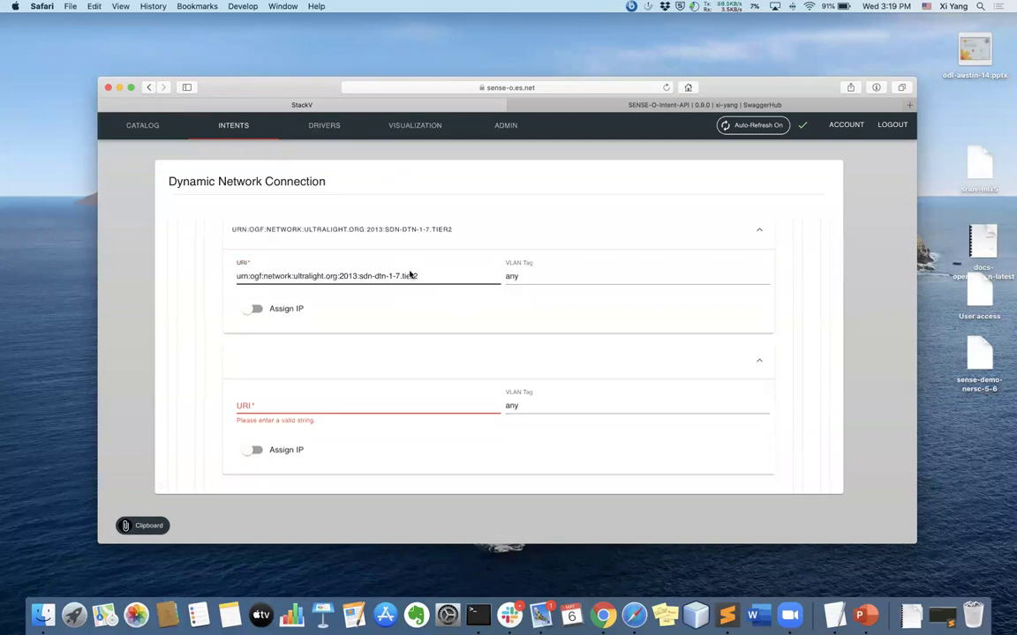
# - Fill the second terminal's URI with the saved MAX-DTN clipboard entry, urn:ogf:network:maxgigapop.net:2013:180-134.research.maxgigapop.net
pyautogui.click(132, 525)
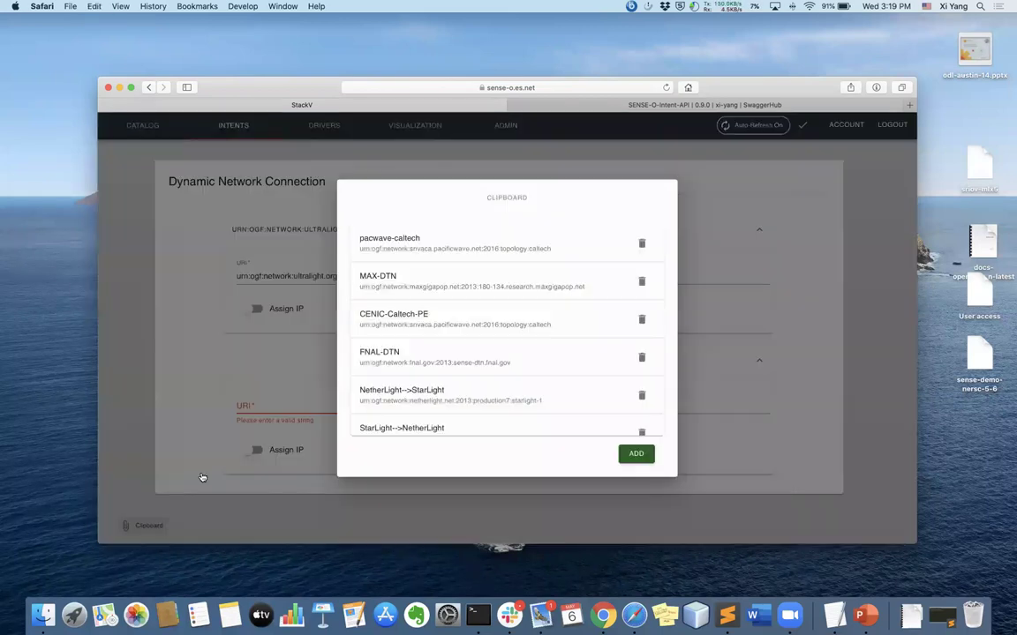
pyautogui.scroll(-3, 415, 352)
pyautogui.scroll(-3, 417, 353)
pyautogui.scroll(5, 415, 352)
pyautogui.click(467, 284)
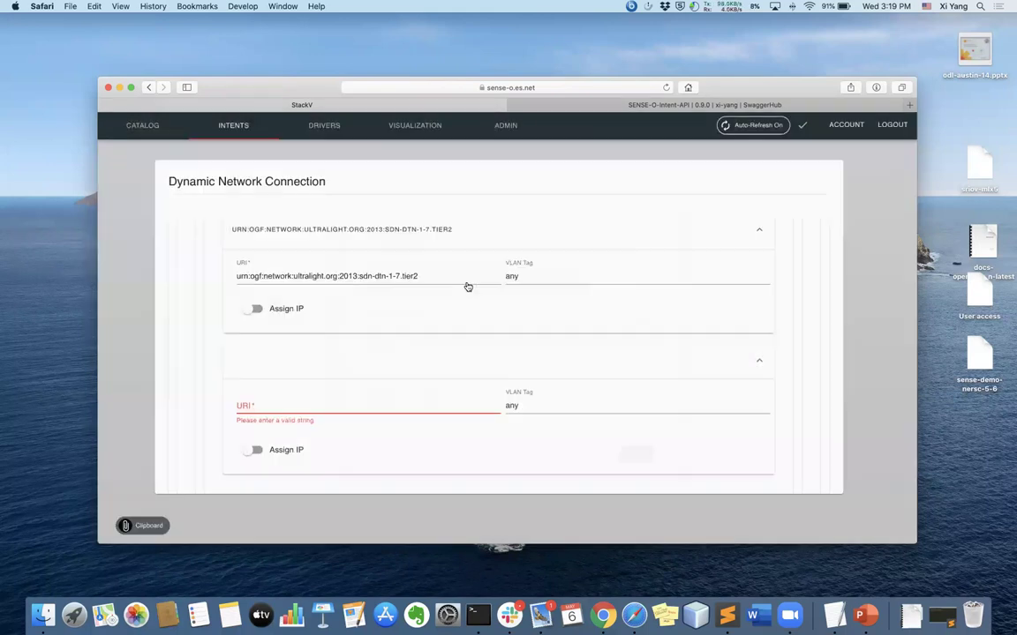
pyautogui.click(373, 398)
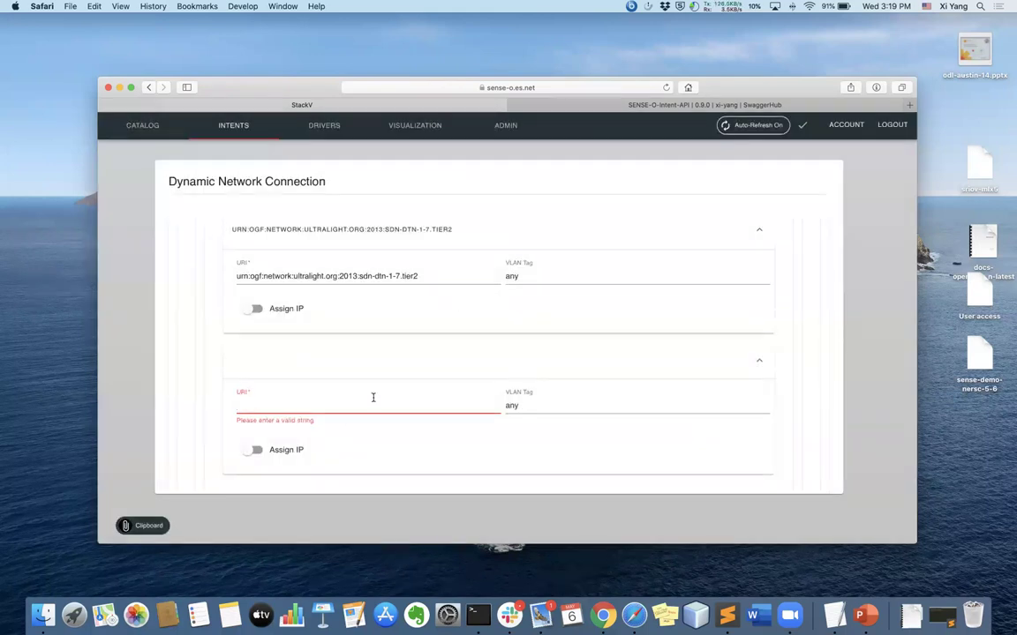
pyautogui.press('super+v')
pyautogui.click(532, 276)
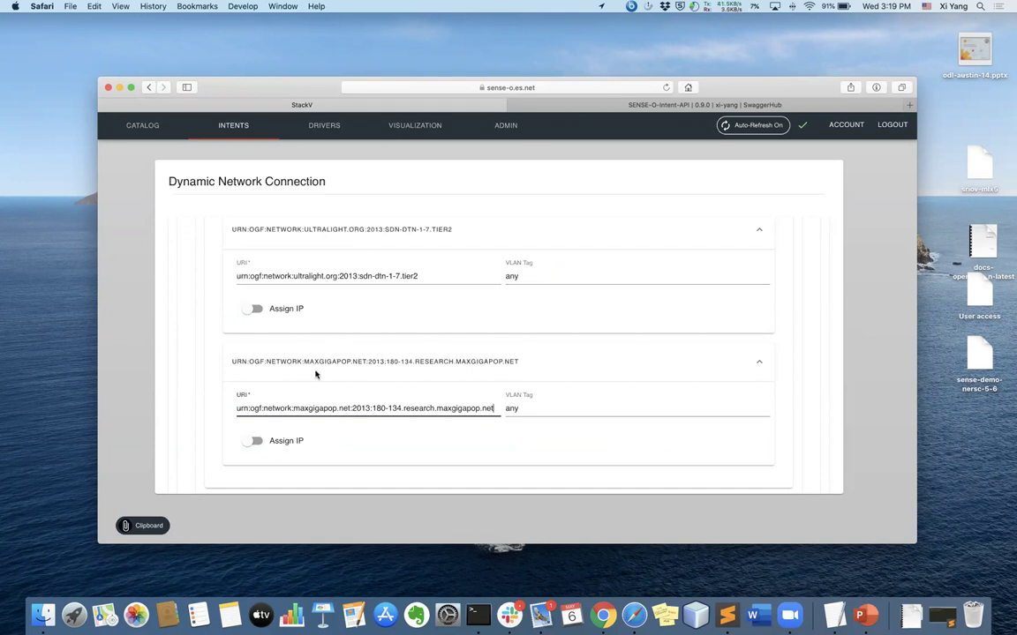
# - Enable Assign IP for both terminals of Connection 1
pyautogui.scroll(-1, 315, 375)
pyautogui.scroll(-3, 315, 376)
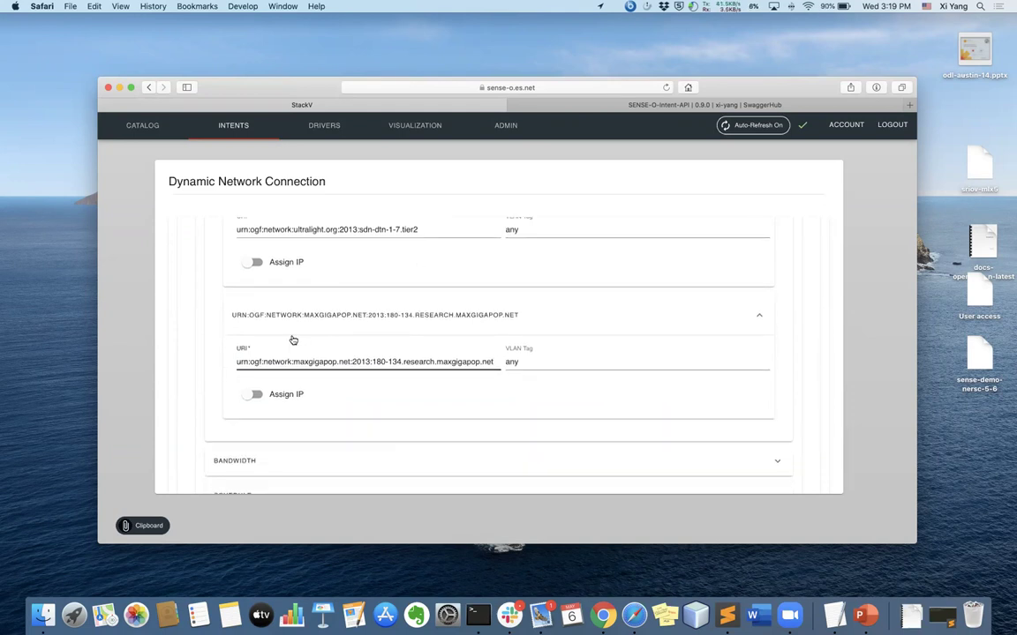
pyautogui.click(253, 262)
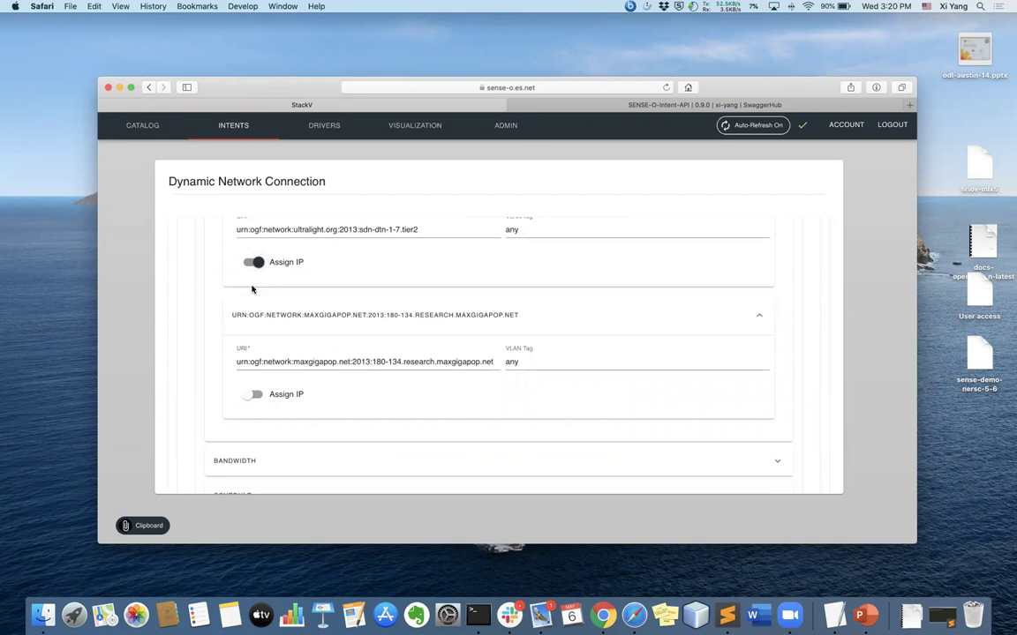
pyautogui.click(252, 394)
# - Set the connection's bandwidth to the guaranteedCapped QoS class with a capacity of 5000 Mbps
pyautogui.scroll(-1, 335, 410)
pyautogui.scroll(-2, 334, 411)
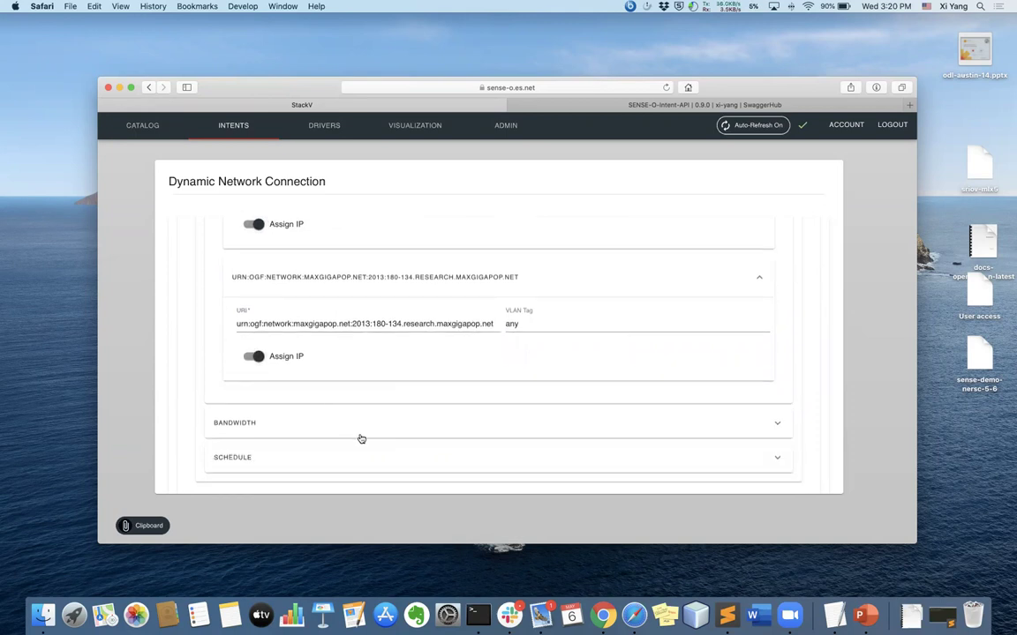
pyautogui.scroll(-2, 359, 438)
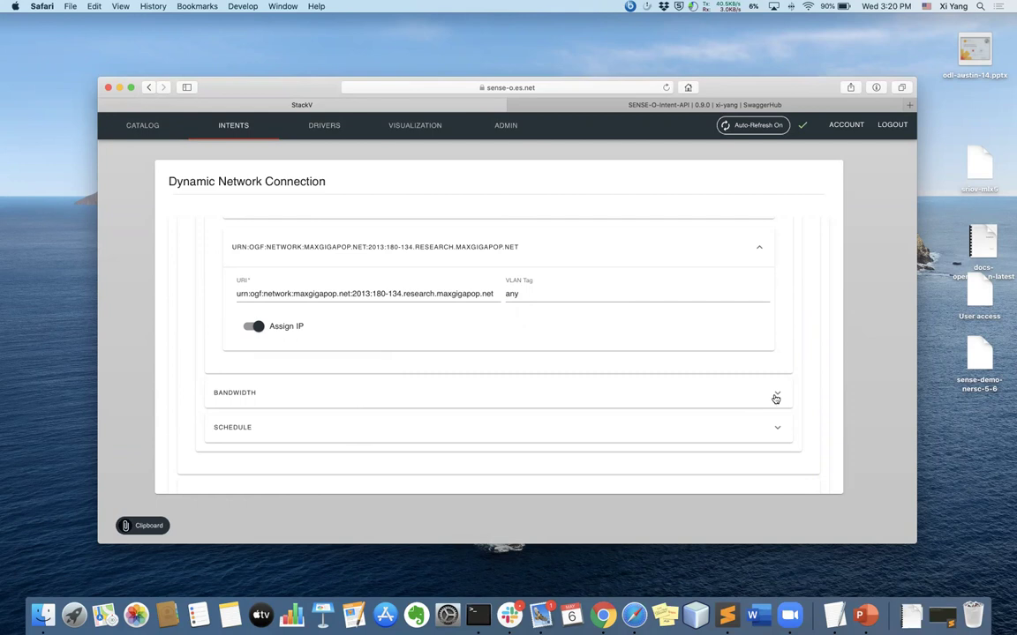
pyautogui.click(519, 393)
pyautogui.scroll(-3, 529, 391)
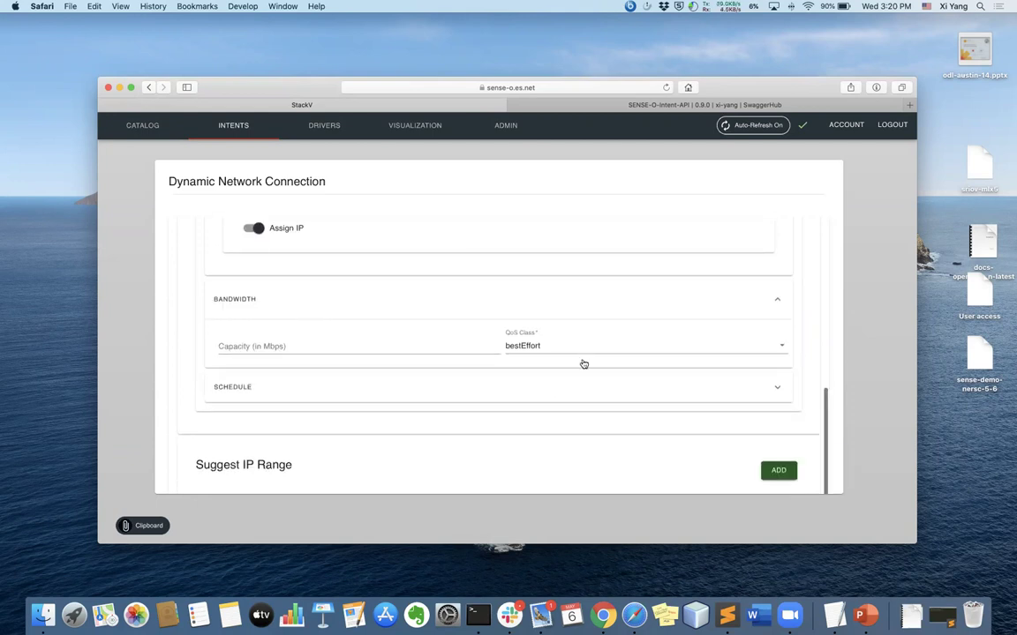
pyautogui.click(571, 352)
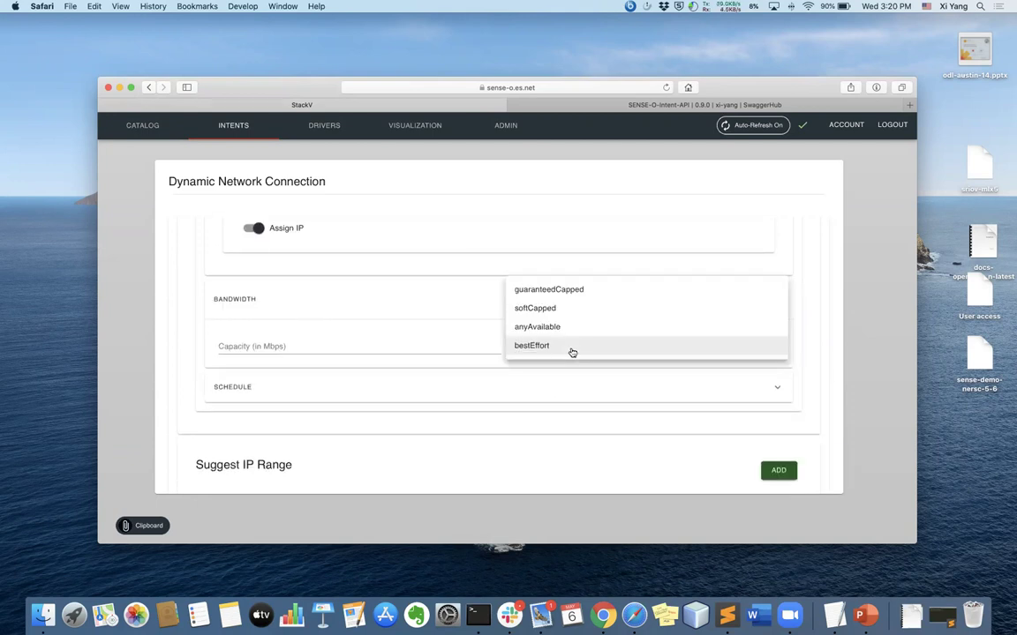
pyautogui.click(596, 289)
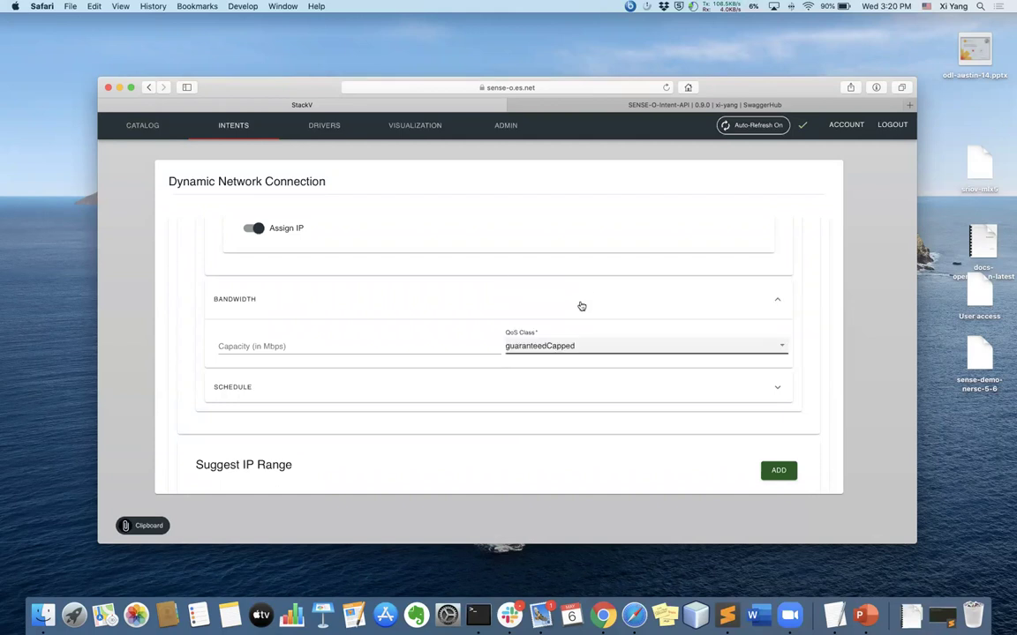
pyautogui.click(562, 347)
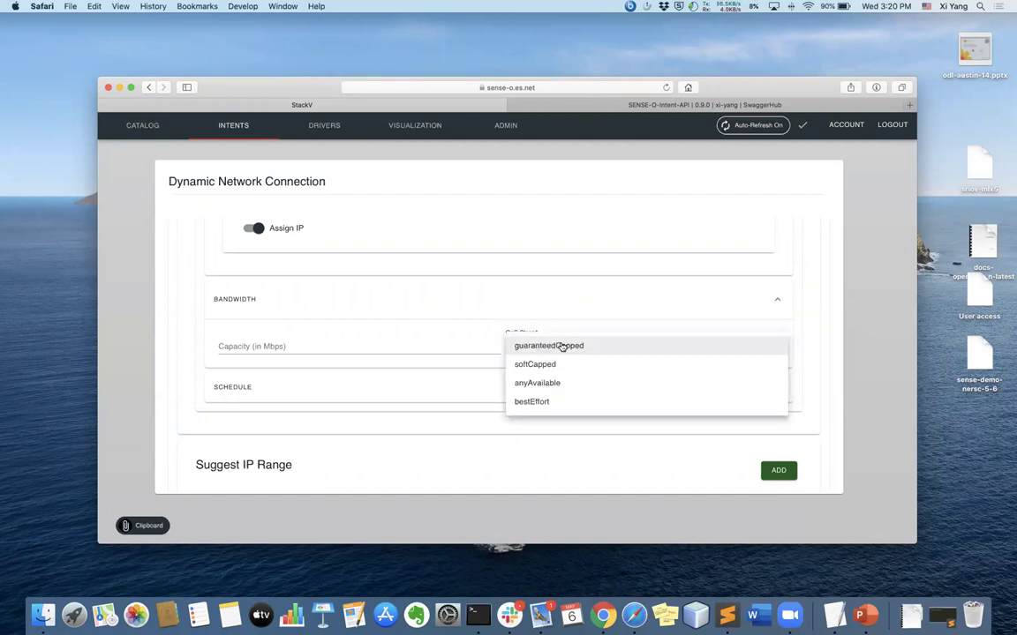
pyautogui.click(465, 348)
pyautogui.click(434, 348)
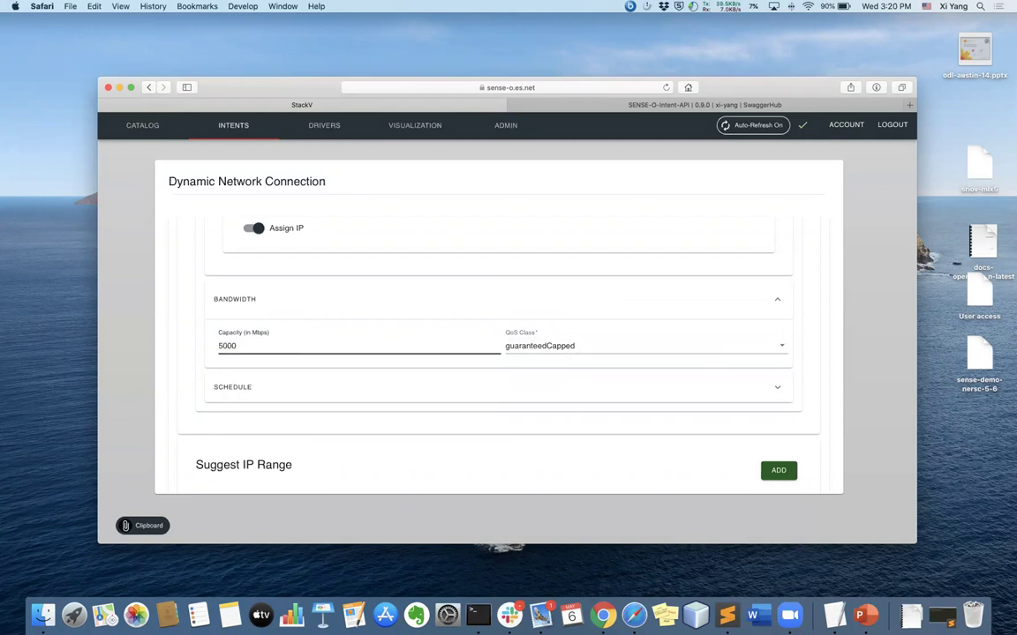
pyautogui.click(826, 400)
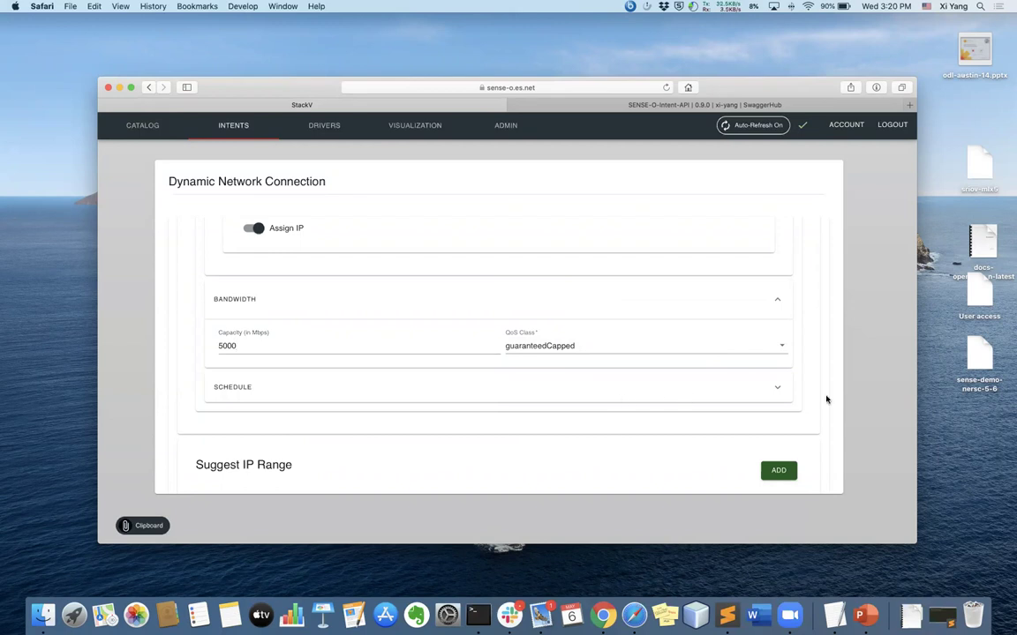
# - Add a suggested IP range to the connection with 172.31.11.10/24 as its start address
pyautogui.scroll(-1, 826, 399)
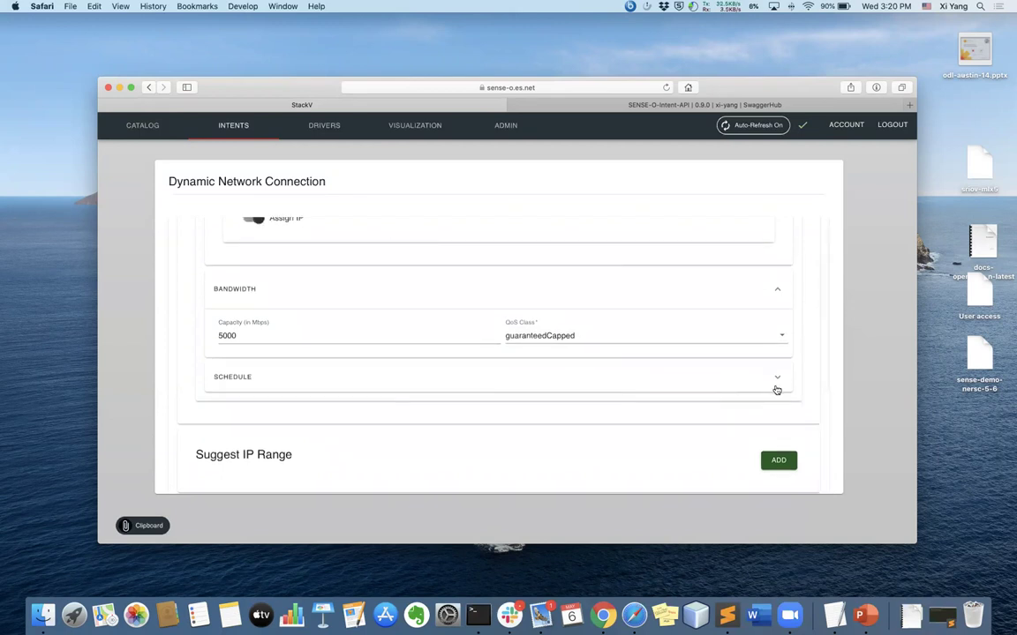
pyautogui.click(779, 460)
pyautogui.scroll(-1, 765, 462)
pyautogui.scroll(-5, 765, 461)
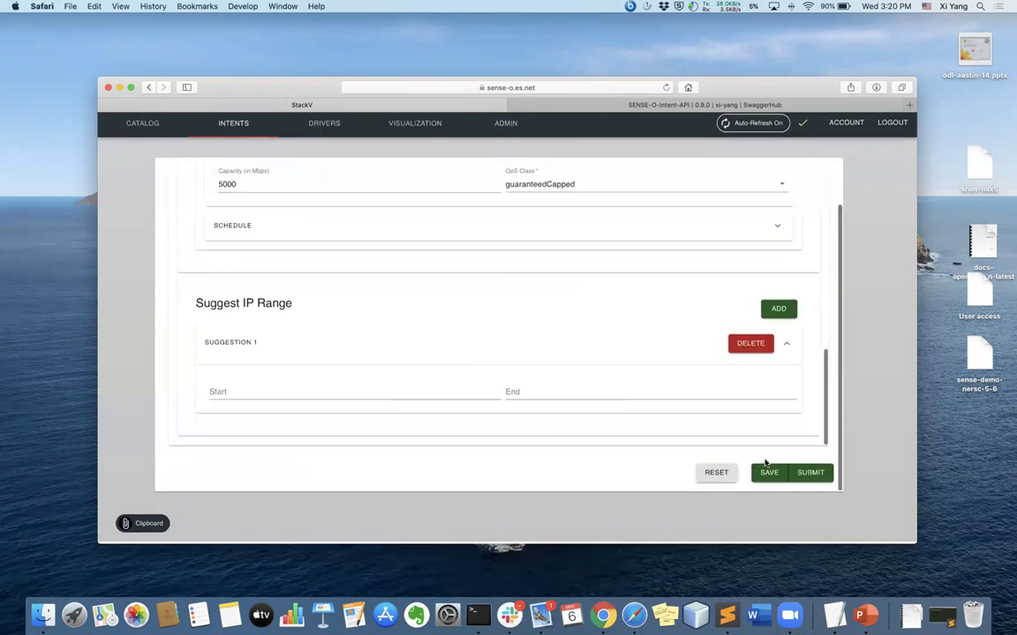
pyautogui.click(404, 390)
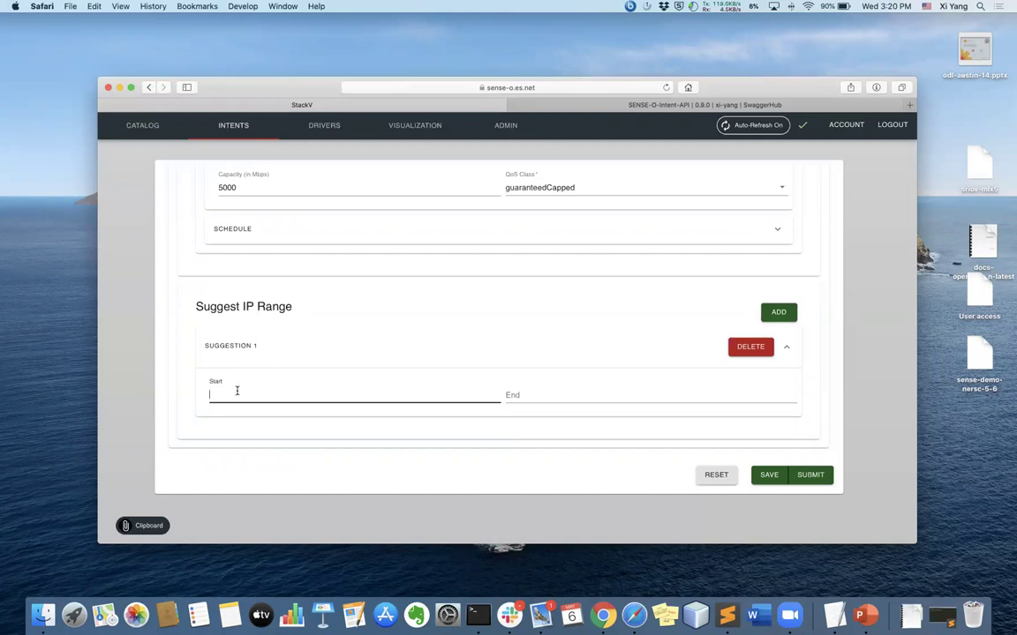
pyautogui.write('172.31.11.11/')
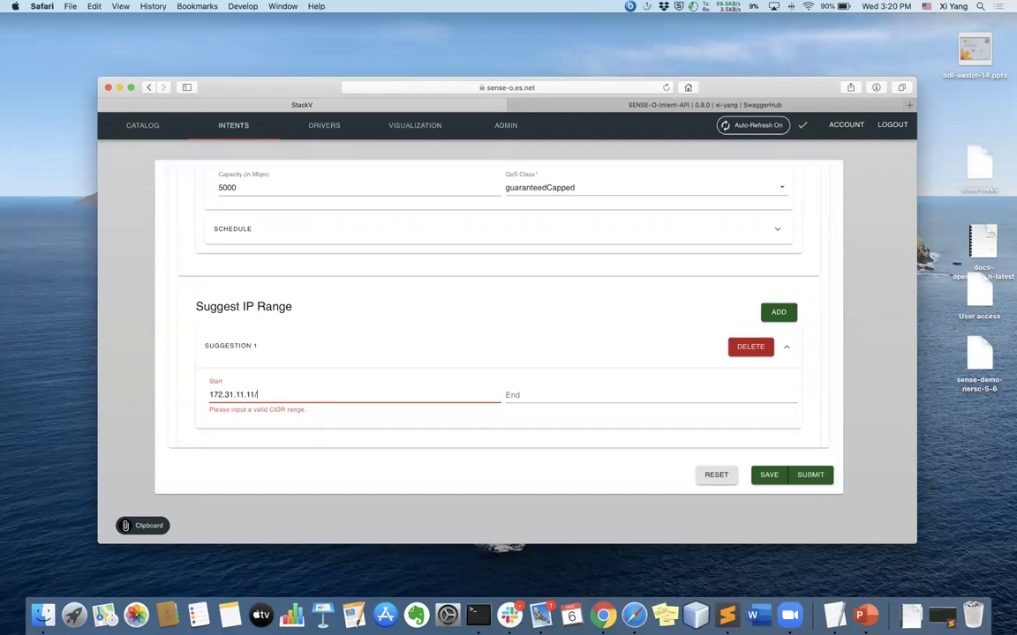
pyautogui.press('BackSpace')
pyautogui.write('4')
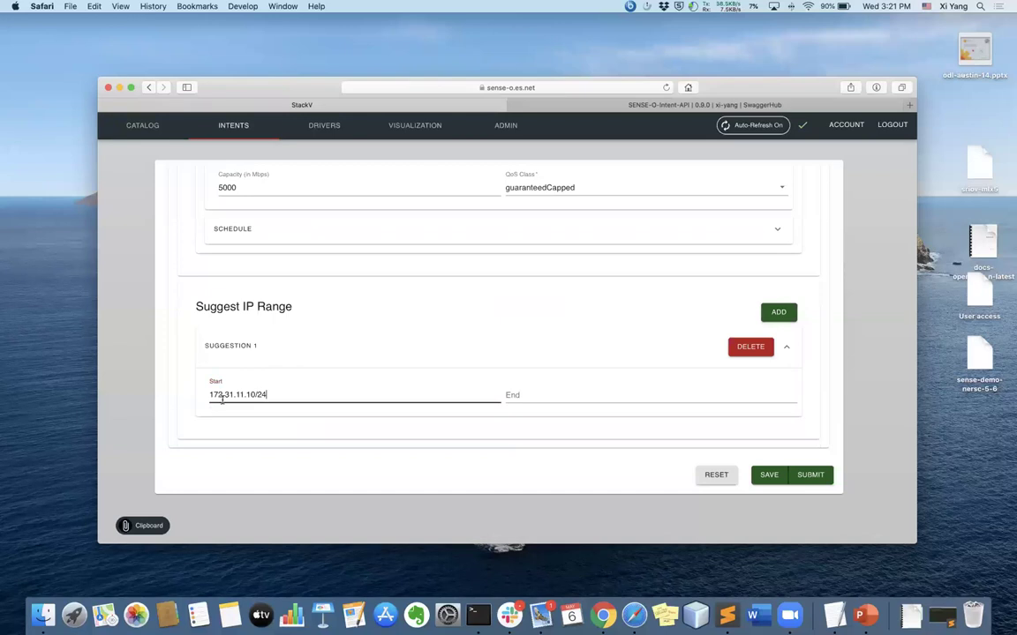
# - Set the end address of the suggested IP range to 172.31.11.11/24, reusing the start address
pyautogui.press('super+a')
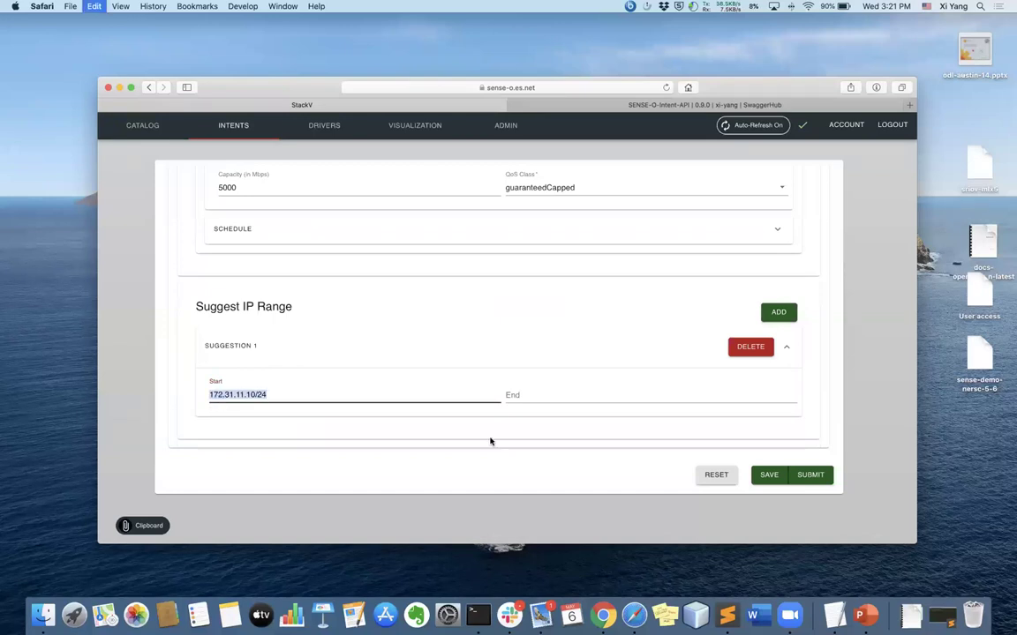
pyautogui.click(572, 393)
pyautogui.write('172.31.11.10/24')
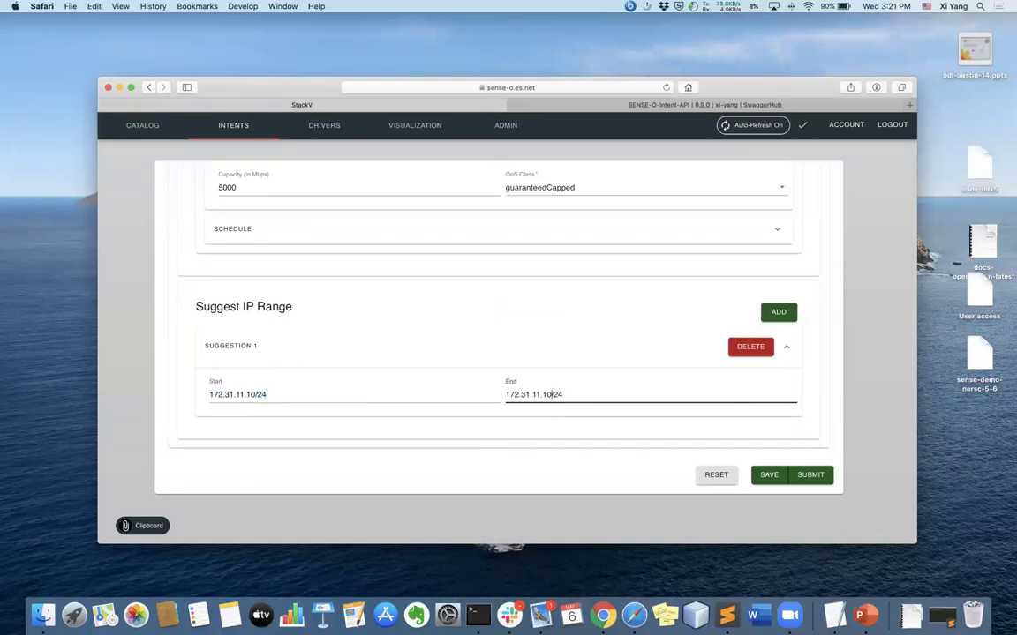
pyautogui.scroll(5, 751, 366)
pyautogui.scroll(10, 715, 326)
pyautogui.press('Left')
pyautogui.press('Left')
pyautogui.press('Left')
pyautogui.press('BackSpace')
pyautogui.write('1')
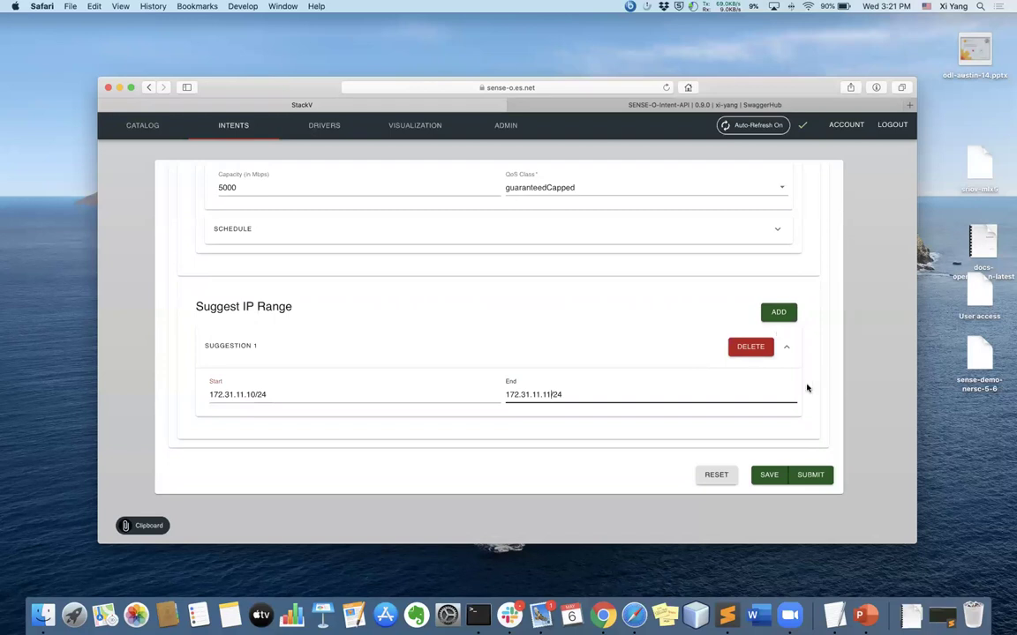
# - Submit the network connection request under the instance alias Demo.L2.Caltech-UMD-anyvlan-172.31.11.10-11
pyautogui.click(812, 475)
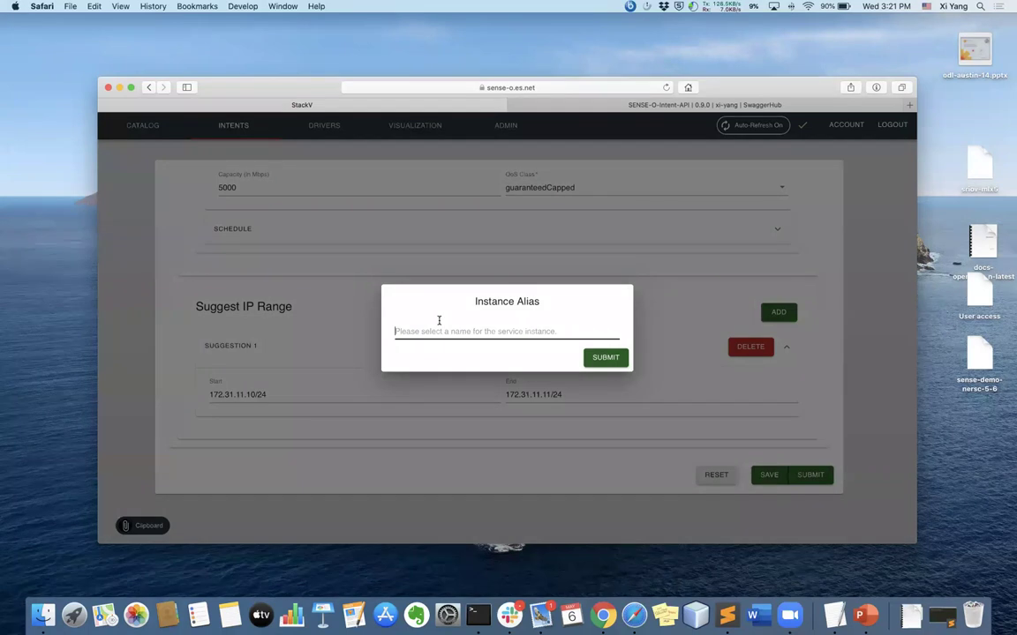
pyautogui.write('Demo.')
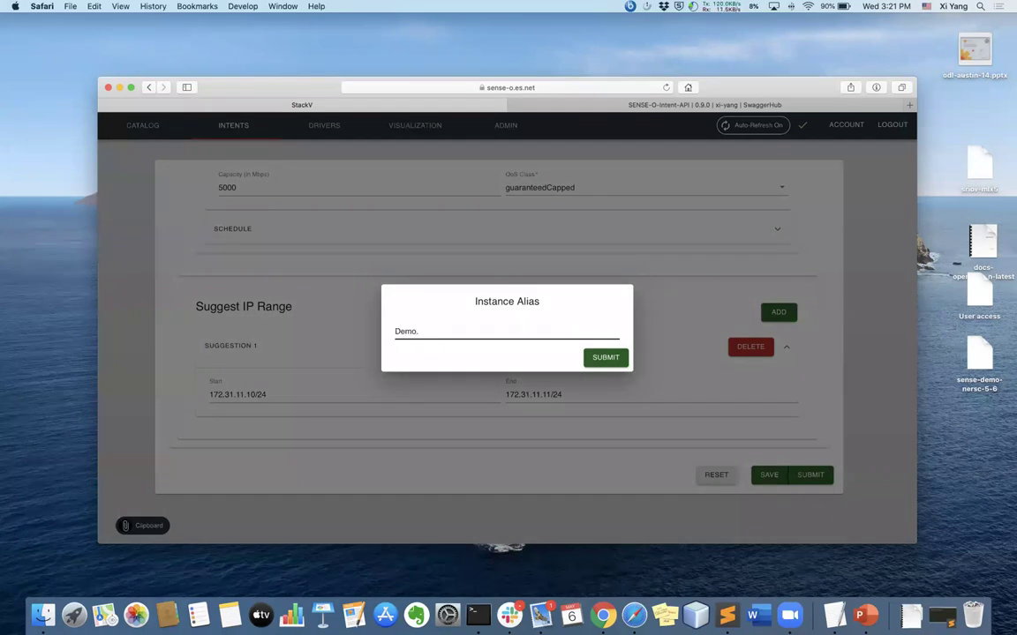
pyautogui.write('L2.Caltech-UMD')
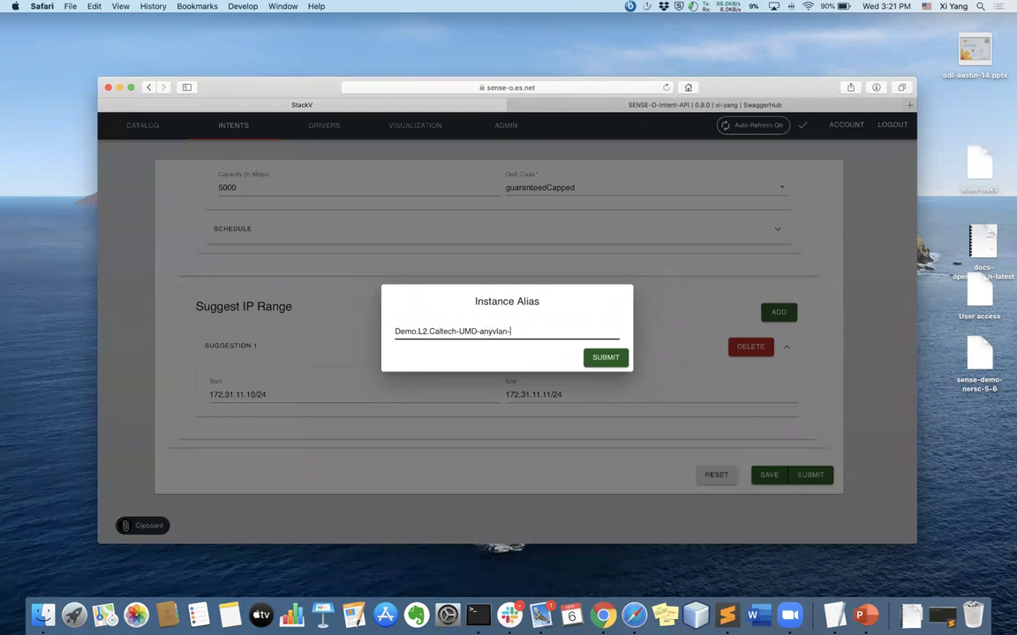
pyautogui.write('-anyvlan-')
pyautogui.write('172.31.11.10/24')
pyautogui.press('BackSpace')
pyautogui.press('BackSpace')
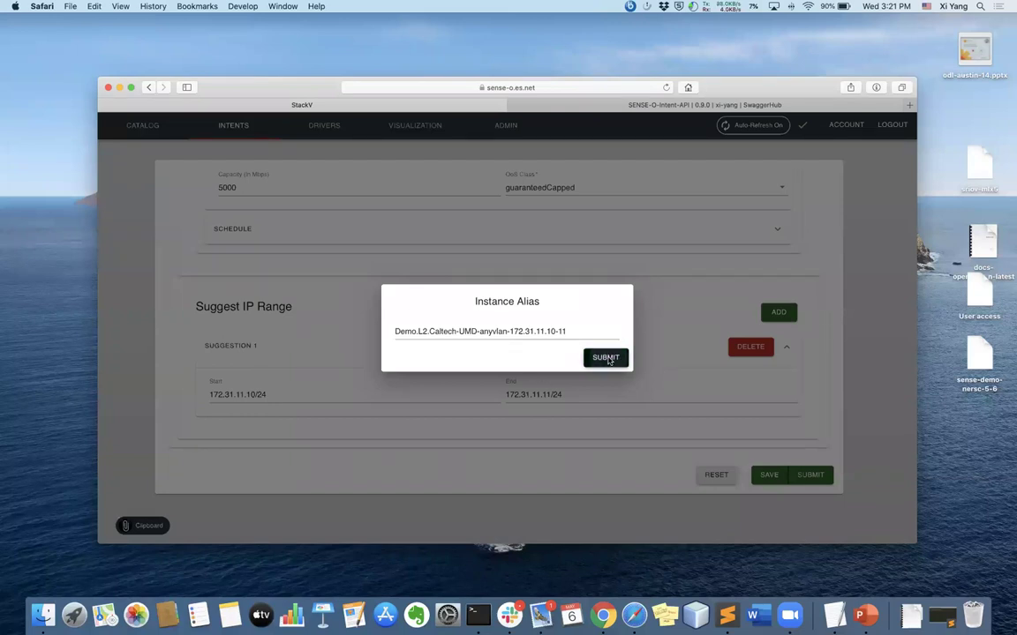
pyautogui.click(606, 357)
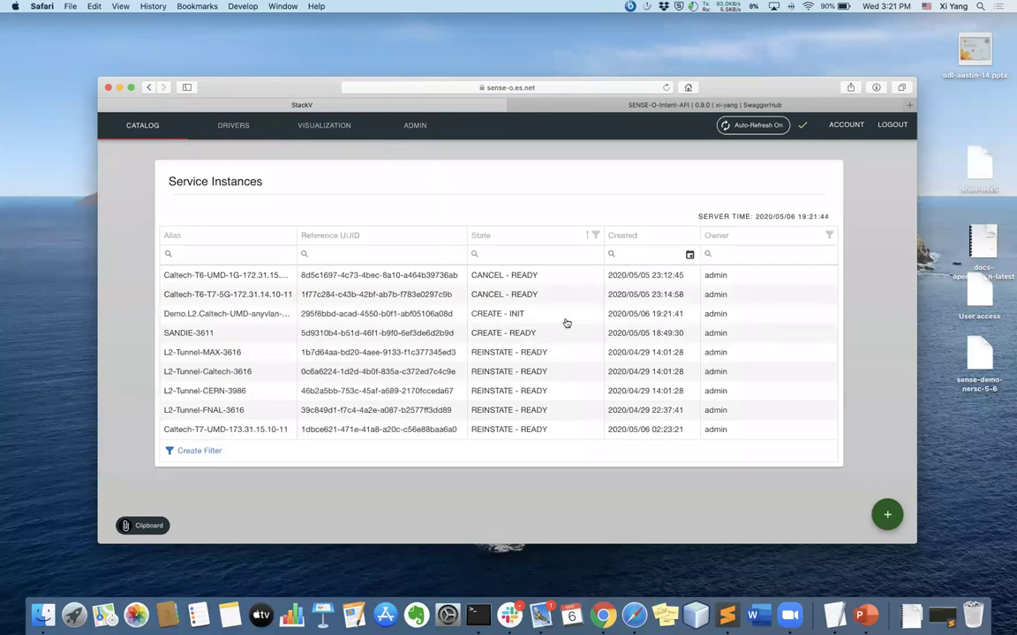
# - Open the full details of the new Demo.L2.Caltech-UMD instance and check its event log and instance substatus
pyautogui.click(520, 318)
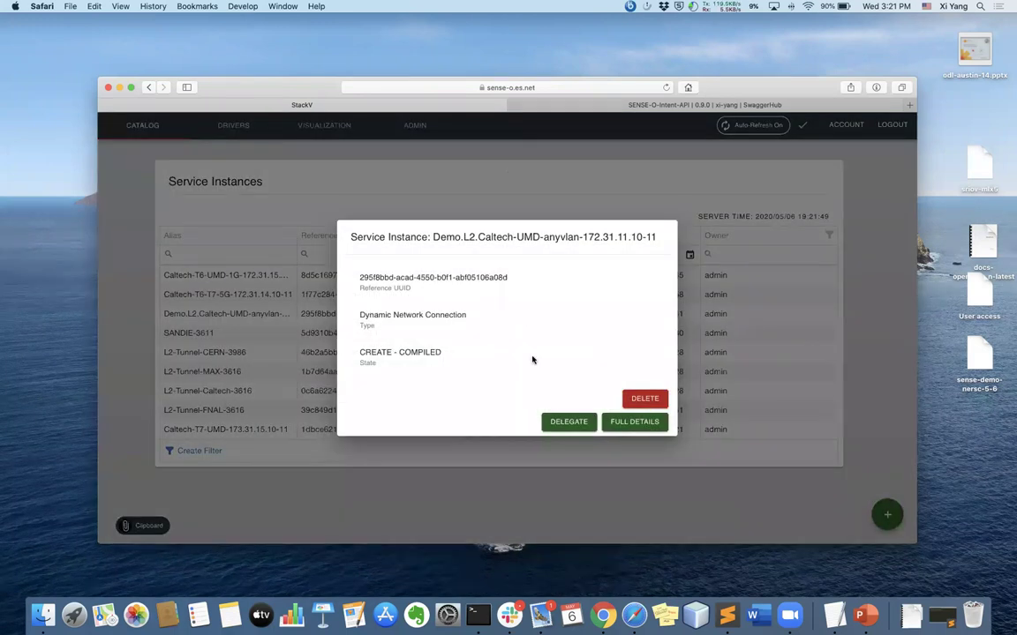
pyautogui.click(641, 423)
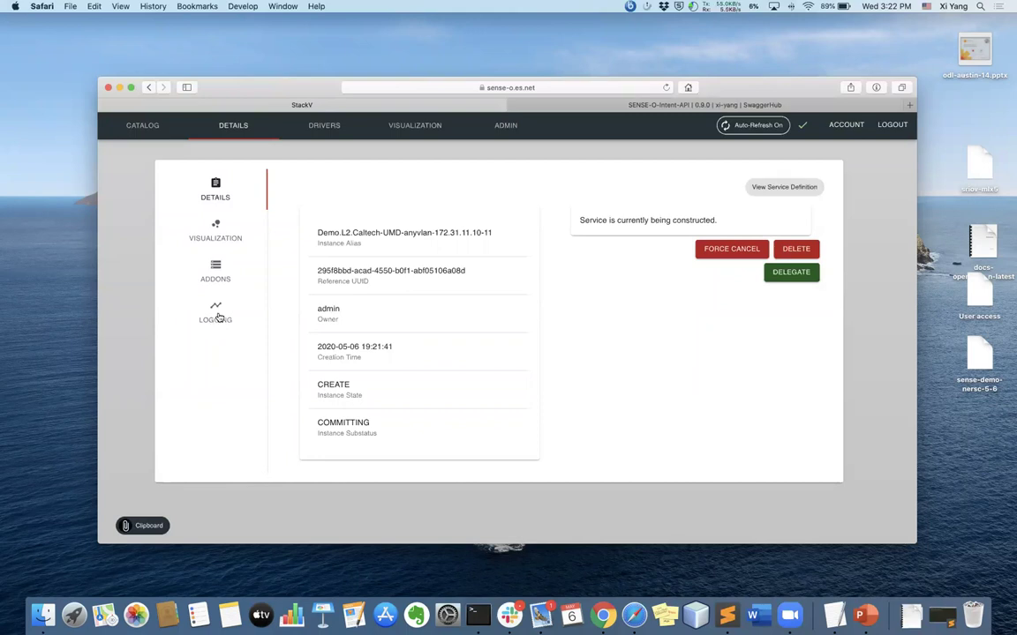
pyautogui.click(218, 316)
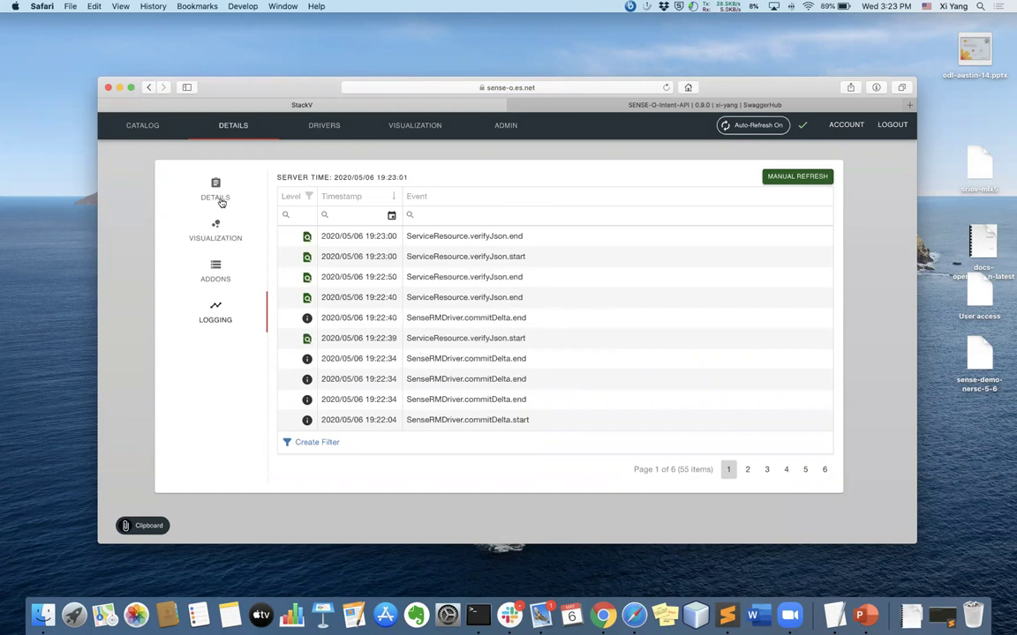
pyautogui.click(220, 201)
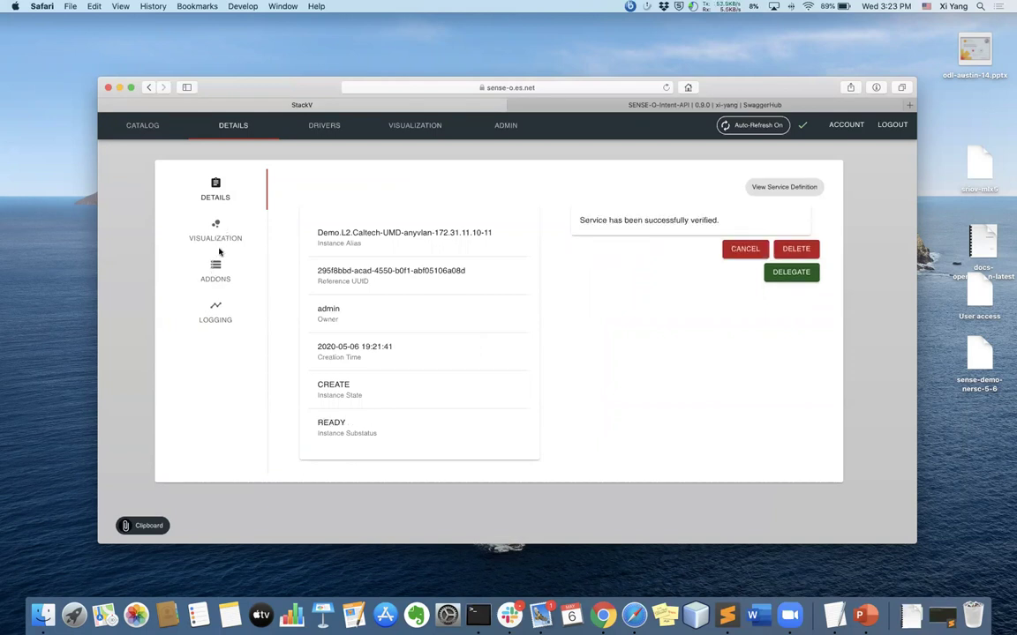
pyautogui.doubleClick(341, 427)
pyautogui.click(421, 415)
# - View the network-wide topology and expand the maxgigapop.net, snvaca.pacificwave.net and ultralight.org nodes, spreading the nodes apart
pyautogui.click(221, 234)
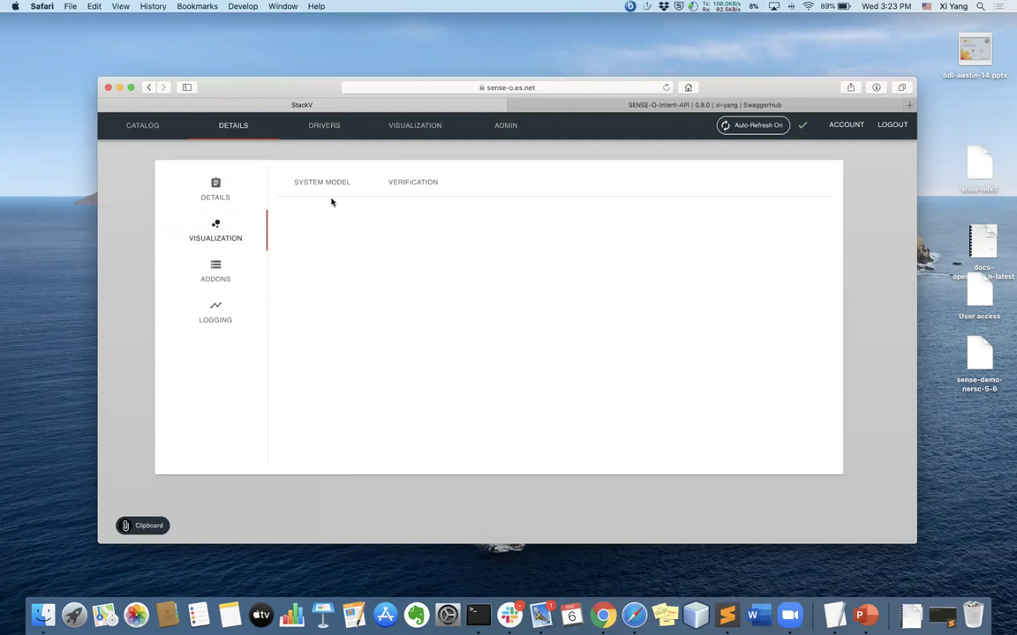
pyautogui.click(424, 126)
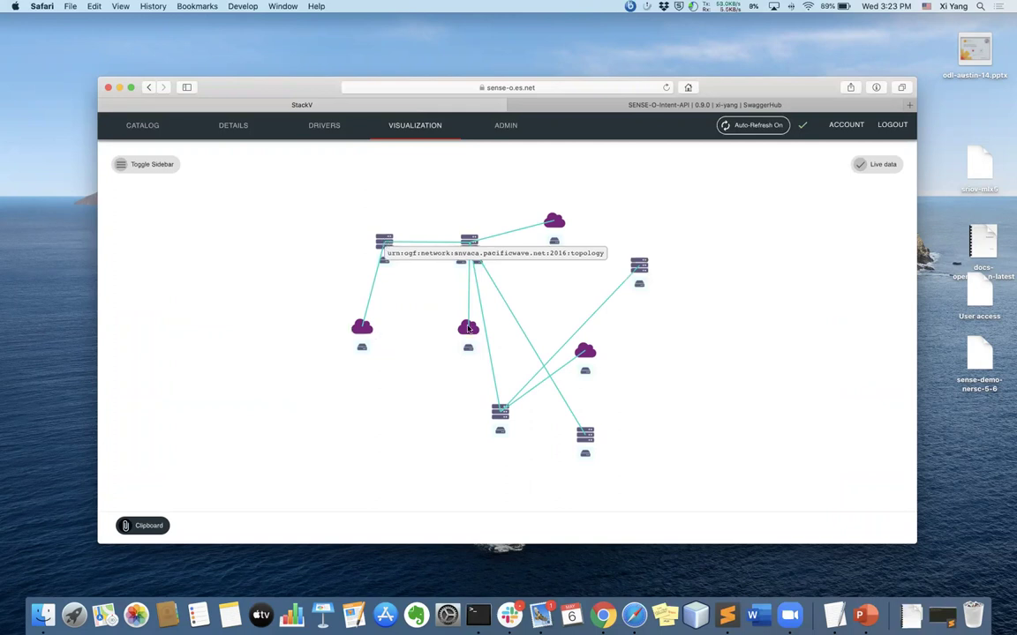
pyautogui.moveTo(467, 327); pyautogui.dragTo(607, 300)
pyautogui.moveTo(518, 203); pyautogui.dragTo(571, 206)
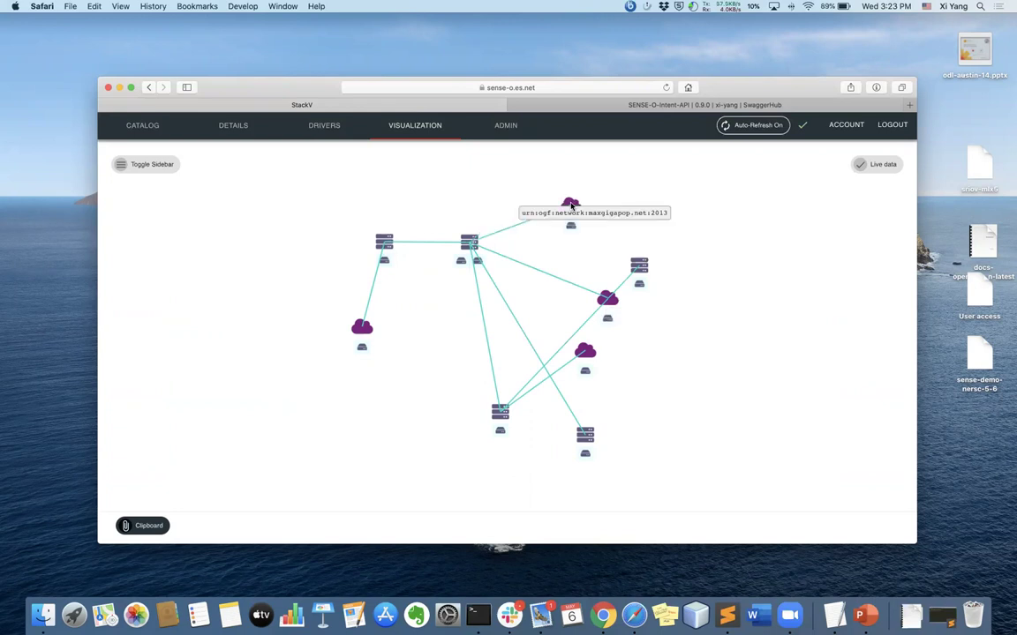
pyautogui.doubleClick(570, 204)
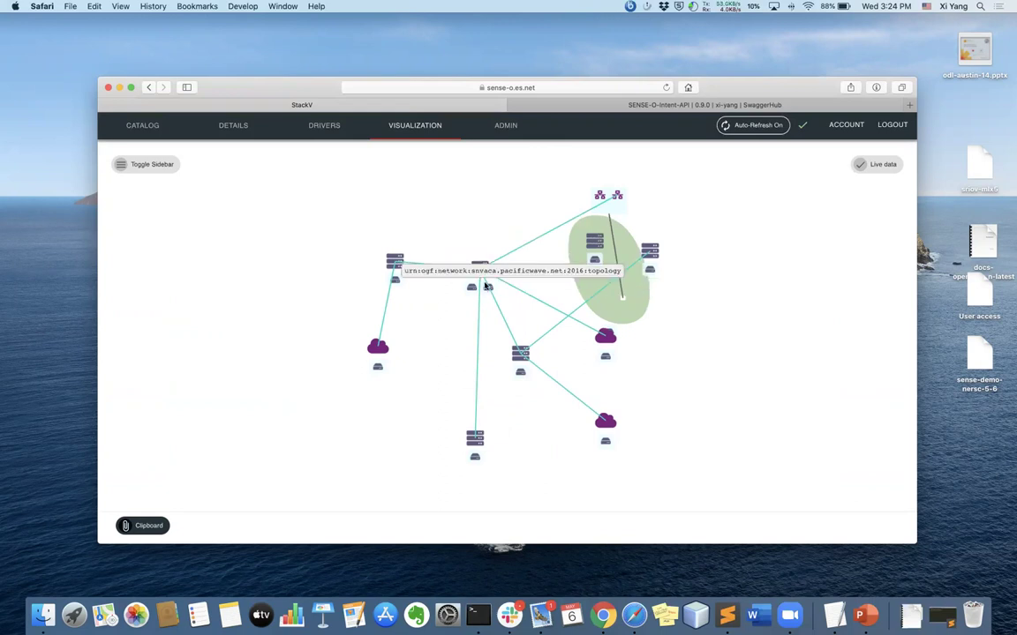
pyautogui.doubleClick(395, 259)
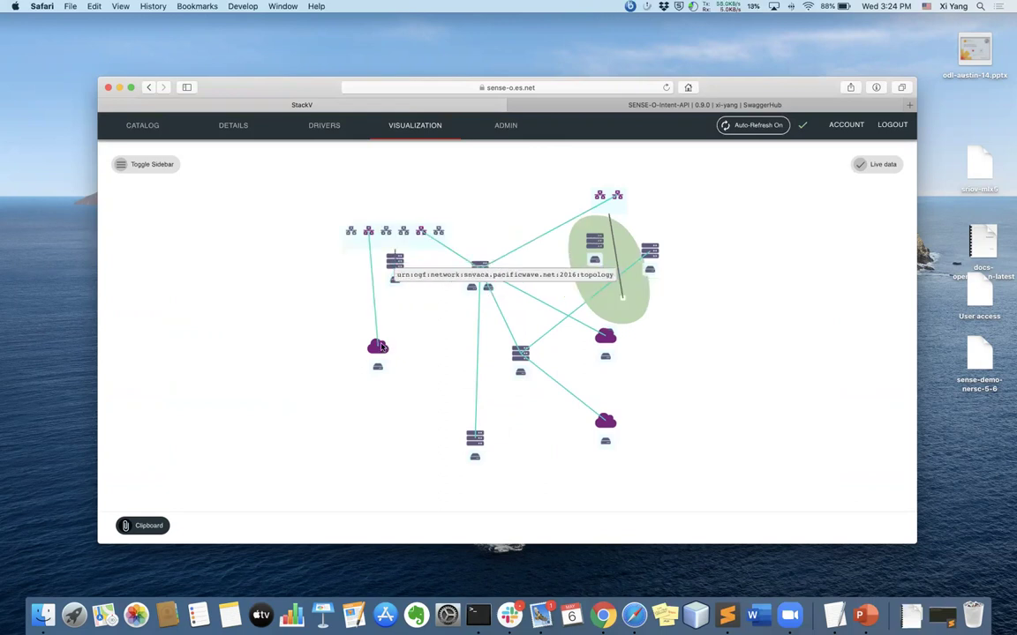
pyautogui.moveTo(380, 346); pyautogui.dragTo(288, 353)
pyautogui.doubleClick(288, 351)
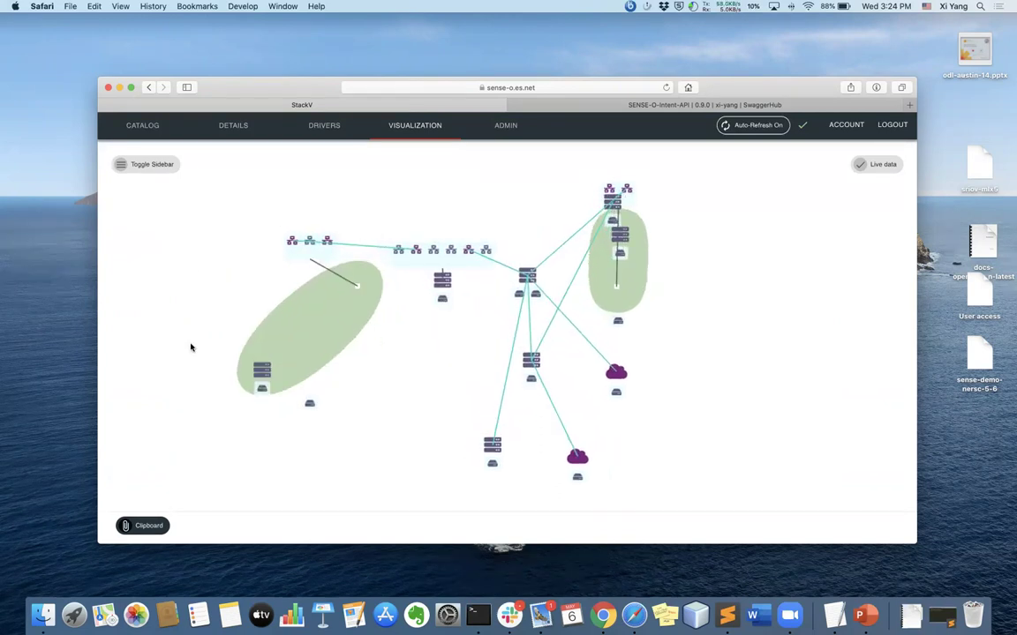
# - Highlight the service instance Demo.L2.Caltech-UMD-anyvlan-172.31.11.10-11 in the network topology to examine its path
pyautogui.click(152, 168)
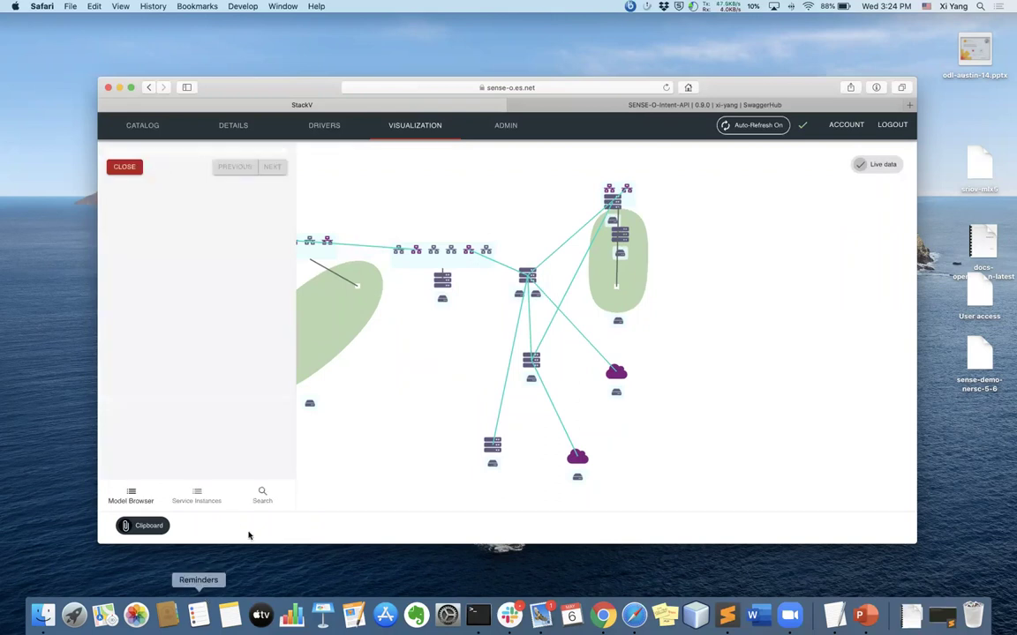
pyautogui.click(199, 497)
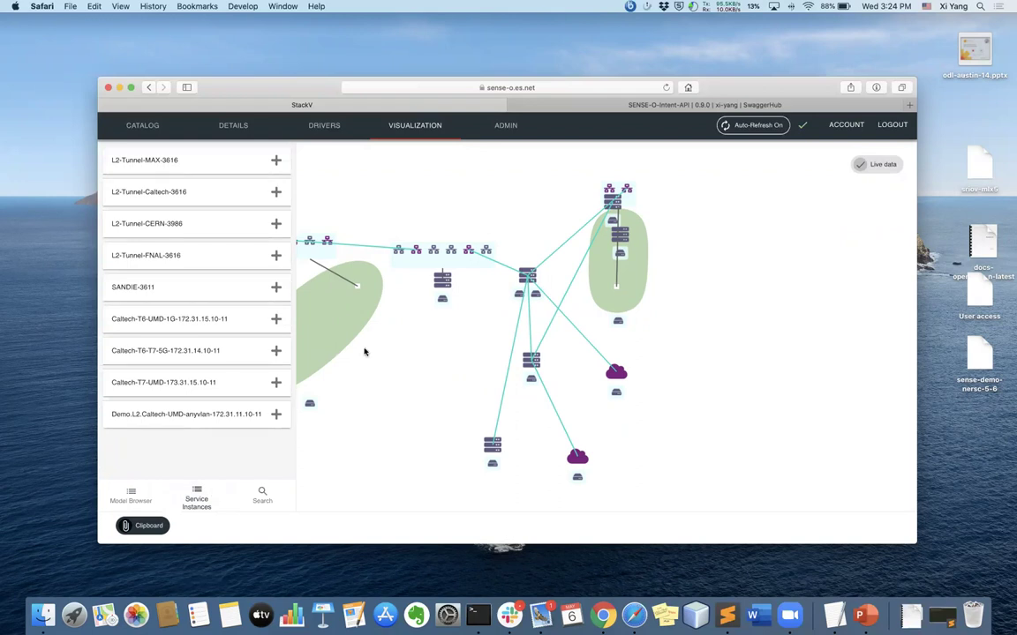
pyautogui.moveTo(207, 422)
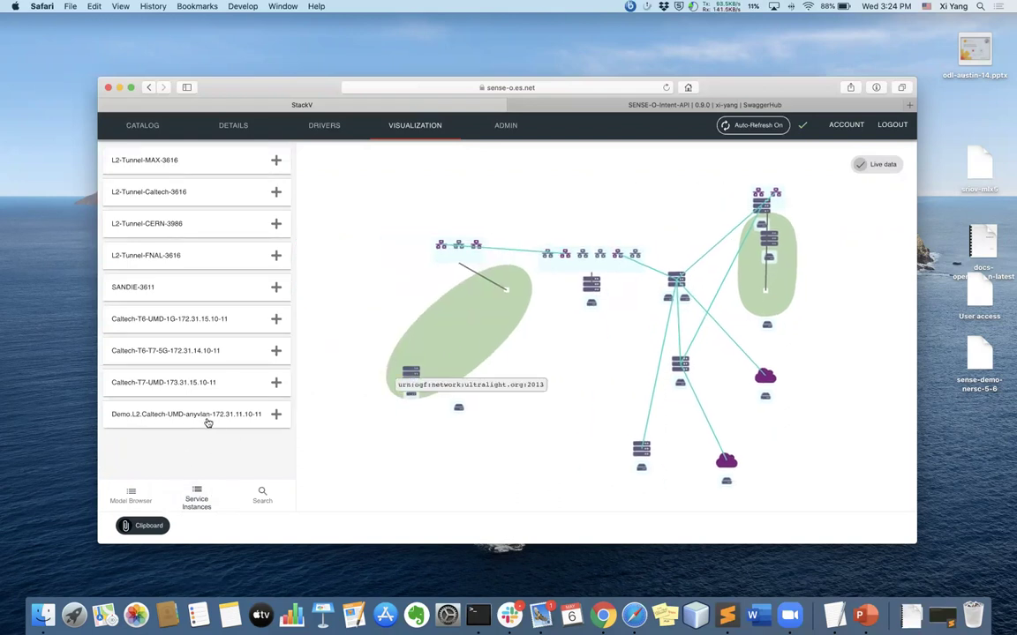
pyautogui.click(247, 420)
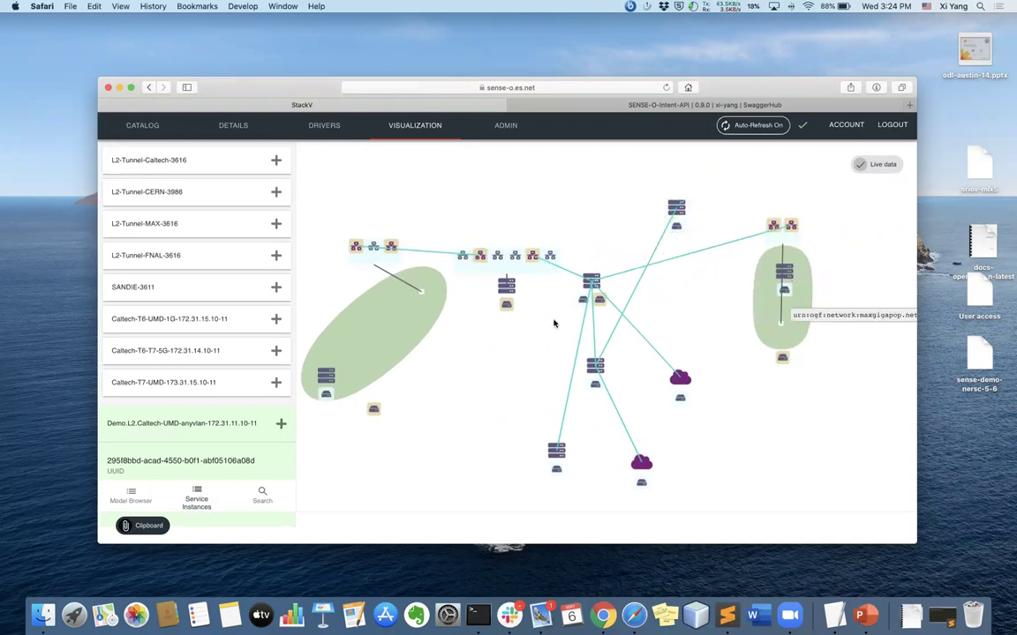
pyautogui.moveTo(495, 359); pyautogui.dragTo(525, 355)
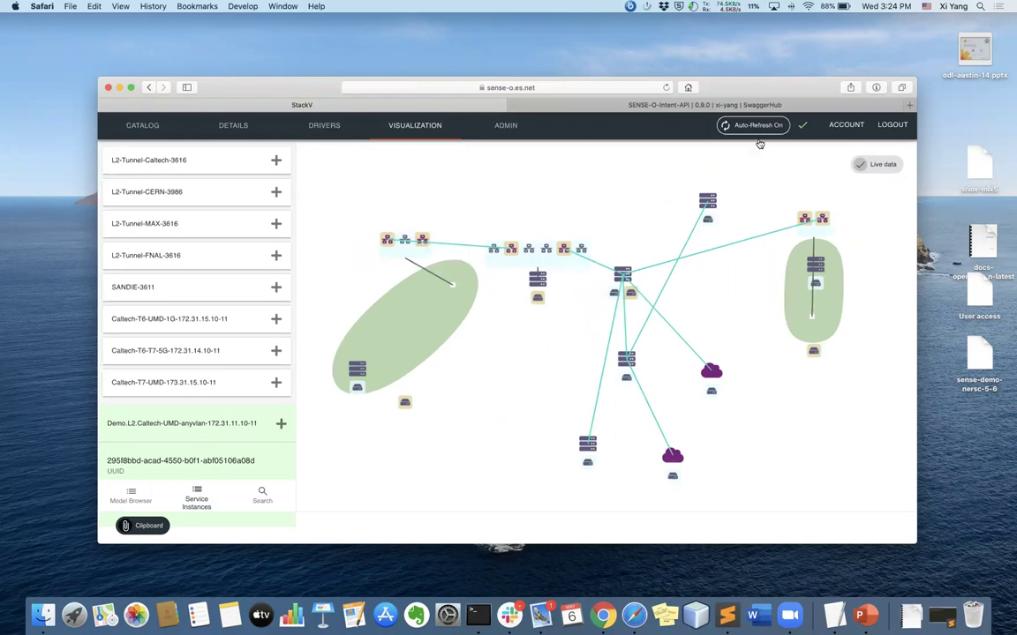
pyautogui.moveTo(773, 95); pyautogui.dragTo(730, 90)
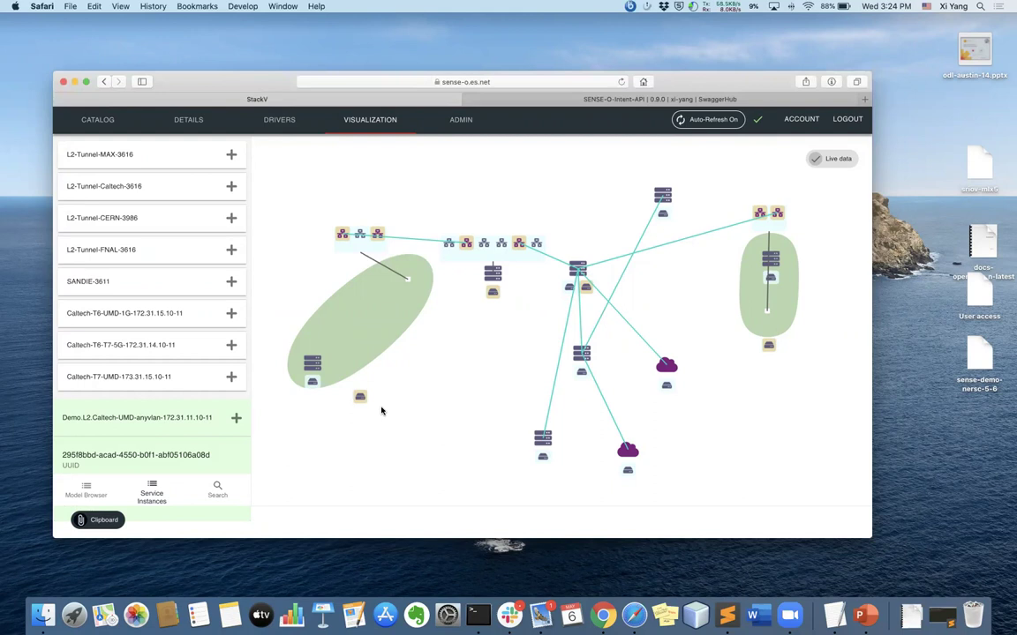
# - Examine the instance's own System Model addition graph and its Verified Addition graph
pyautogui.click(189, 120)
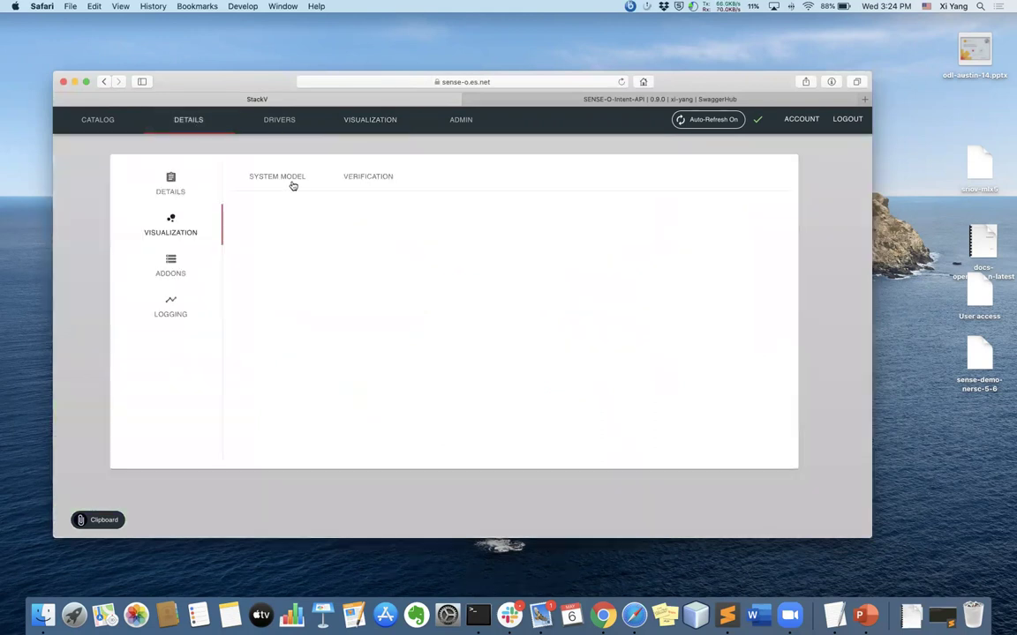
pyautogui.click(289, 181)
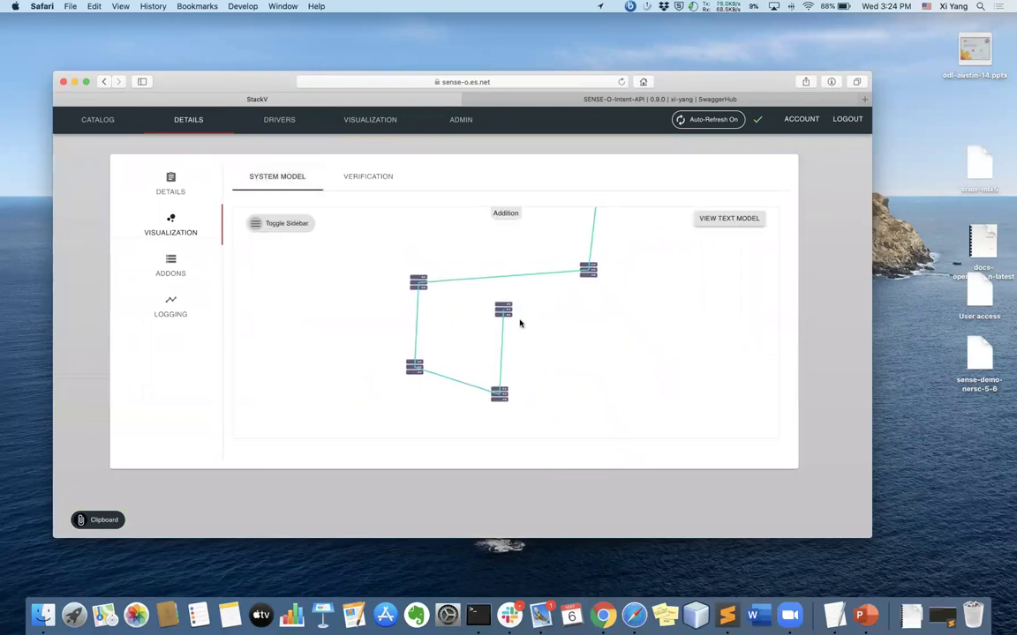
pyautogui.moveTo(522, 274); pyautogui.dragTo(438, 345)
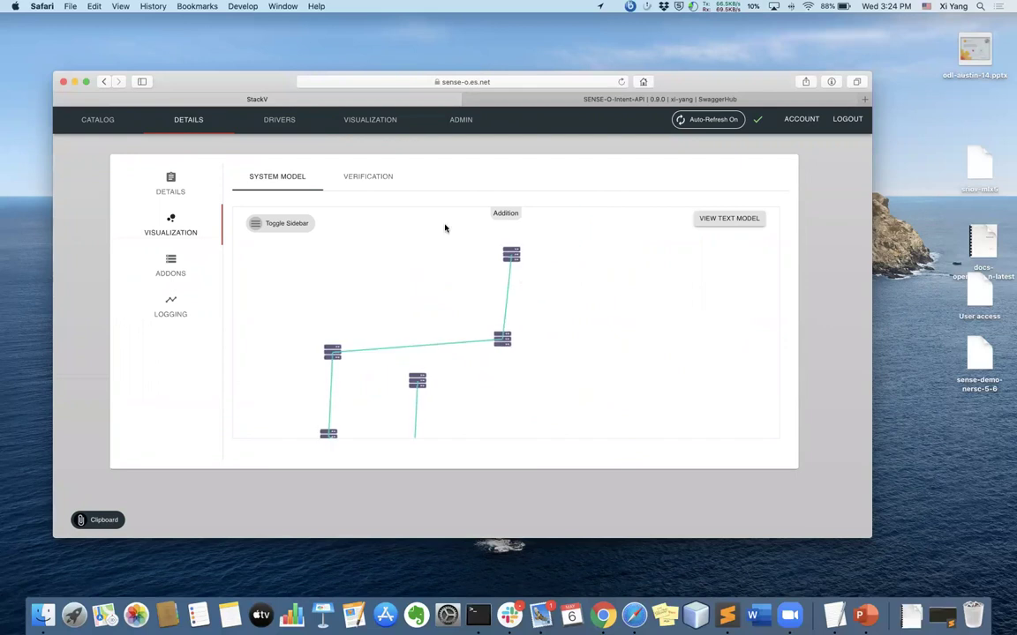
pyautogui.click(371, 187)
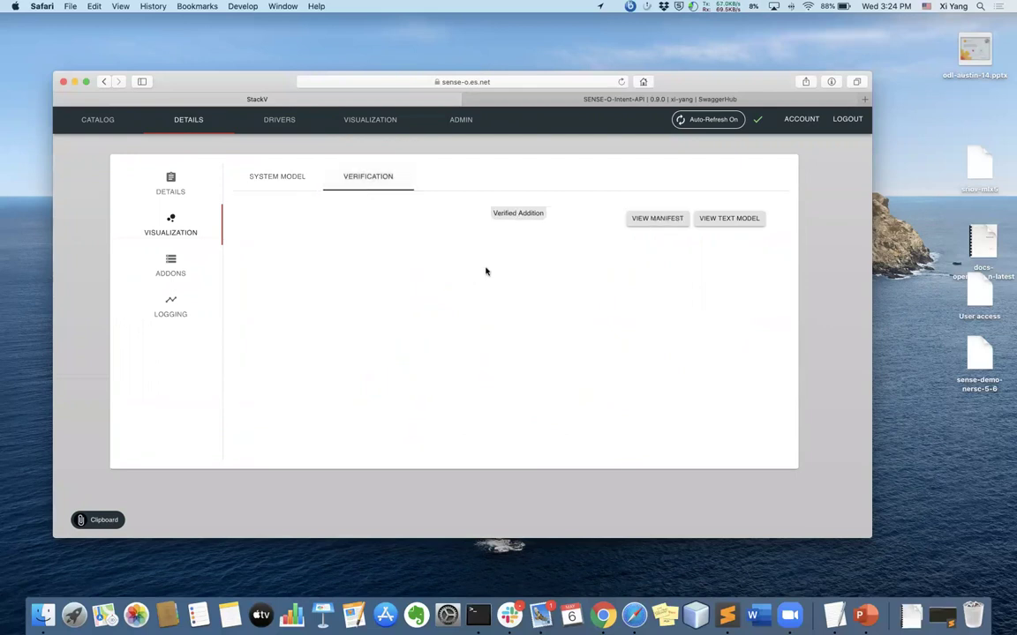
pyautogui.moveTo(509, 296)
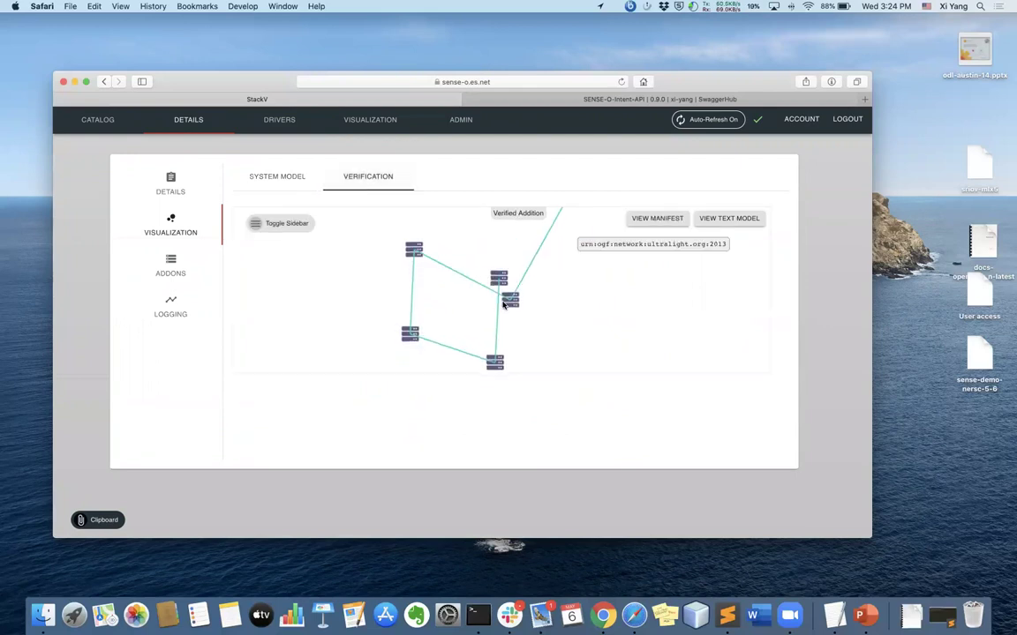
pyautogui.moveTo(494, 360); pyautogui.dragTo(336, 342)
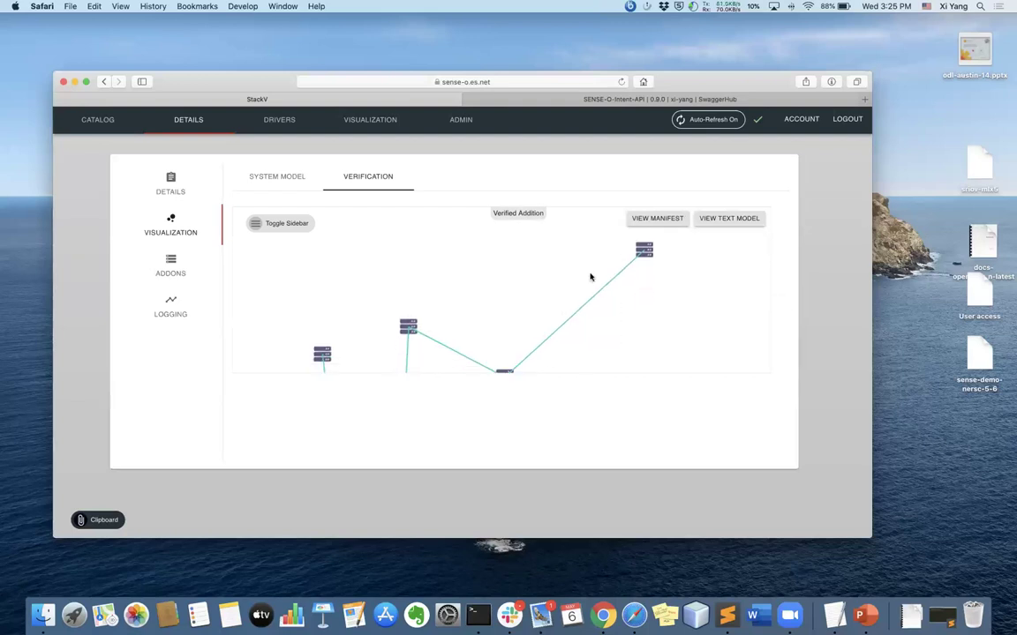
# - Open the instance's manifest and examine the ultralight.org subnet's switching ports, VLAN tag and bandwidth
pyautogui.click(275, 175)
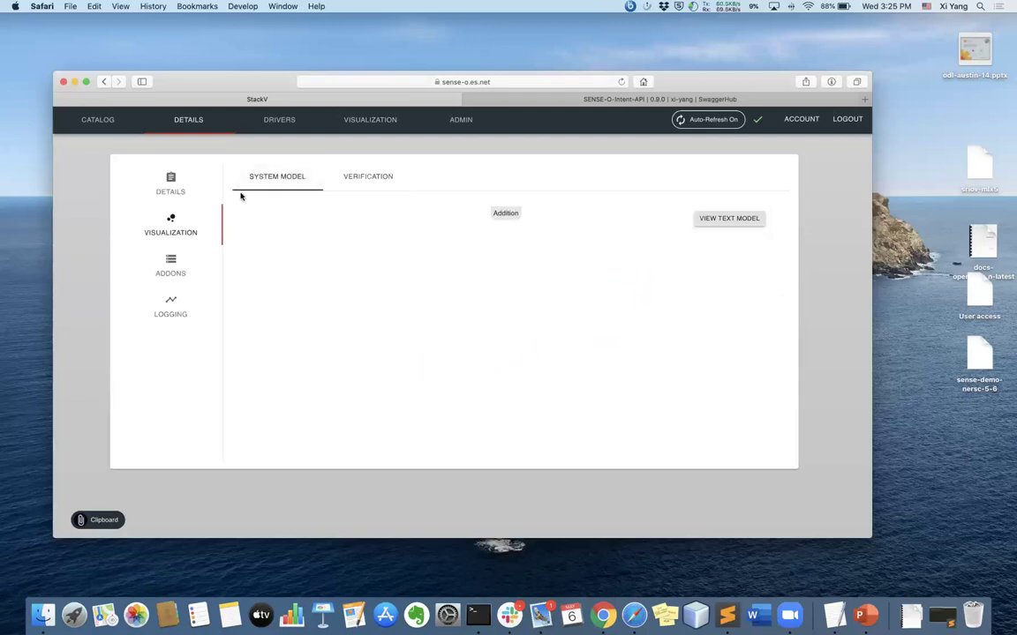
pyautogui.click(168, 267)
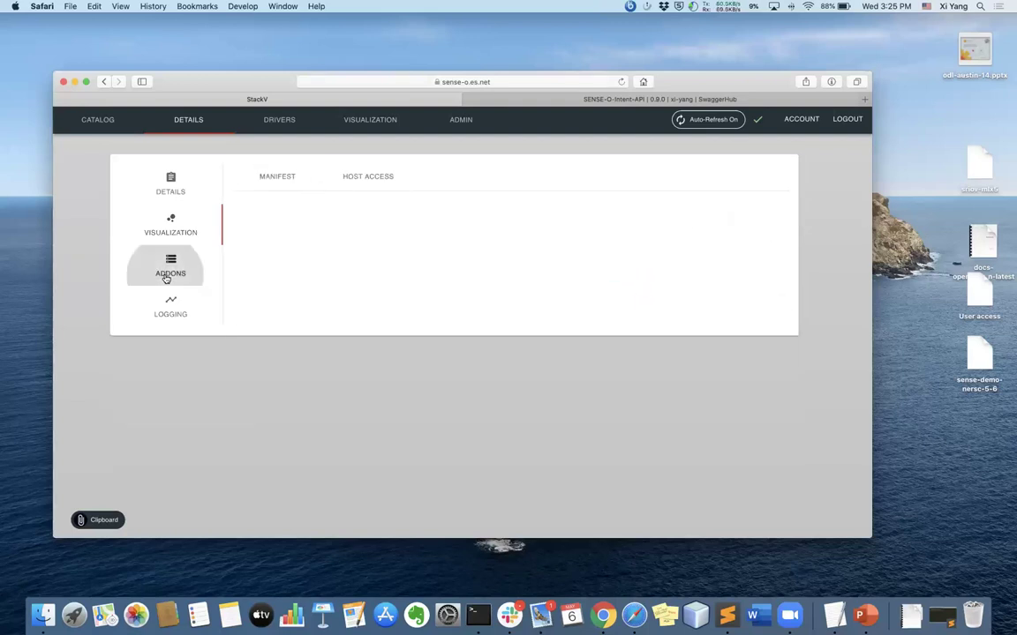
pyautogui.click(278, 188)
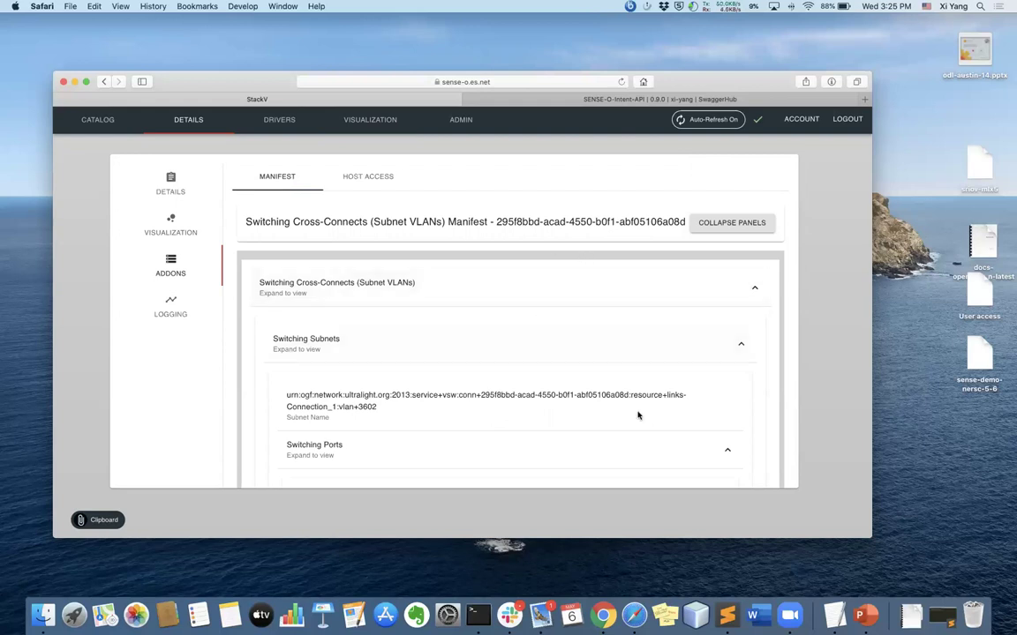
pyautogui.scroll(-3, 638, 415)
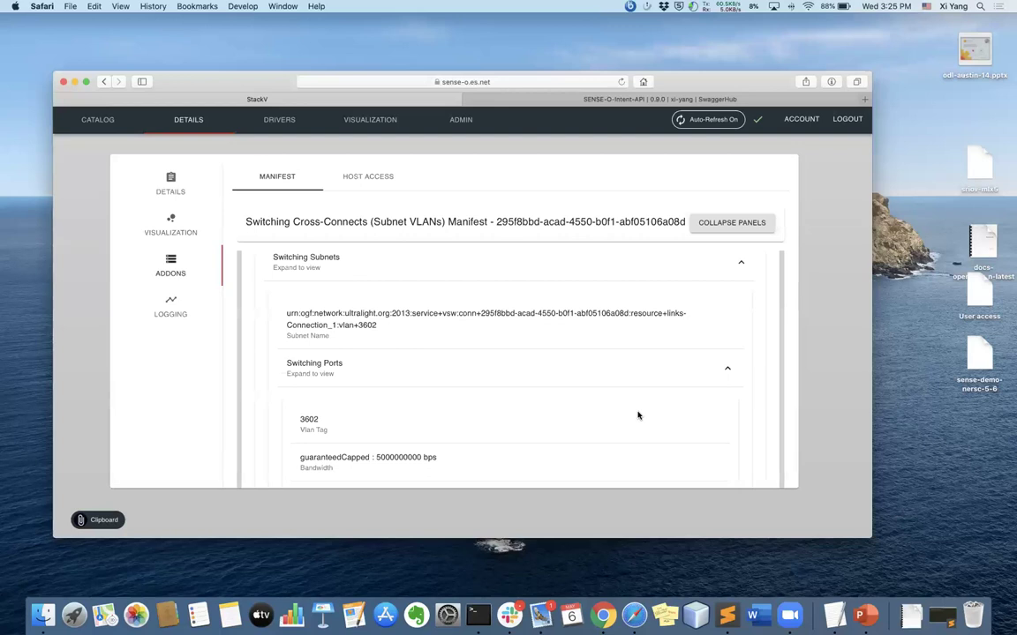
pyautogui.scroll(-2, 399, 426)
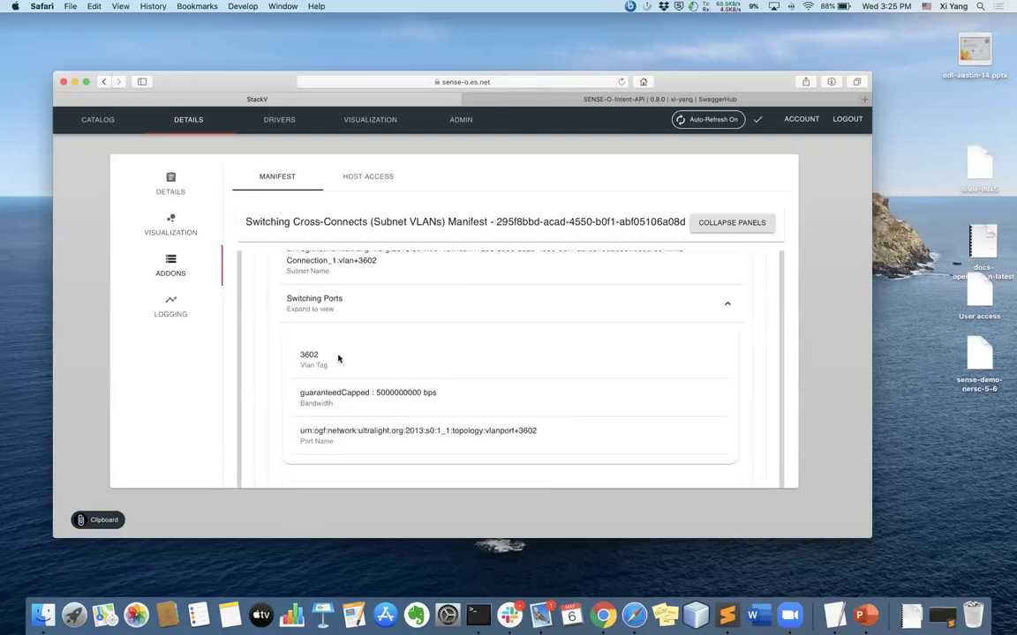
pyautogui.scroll(1, 338, 358)
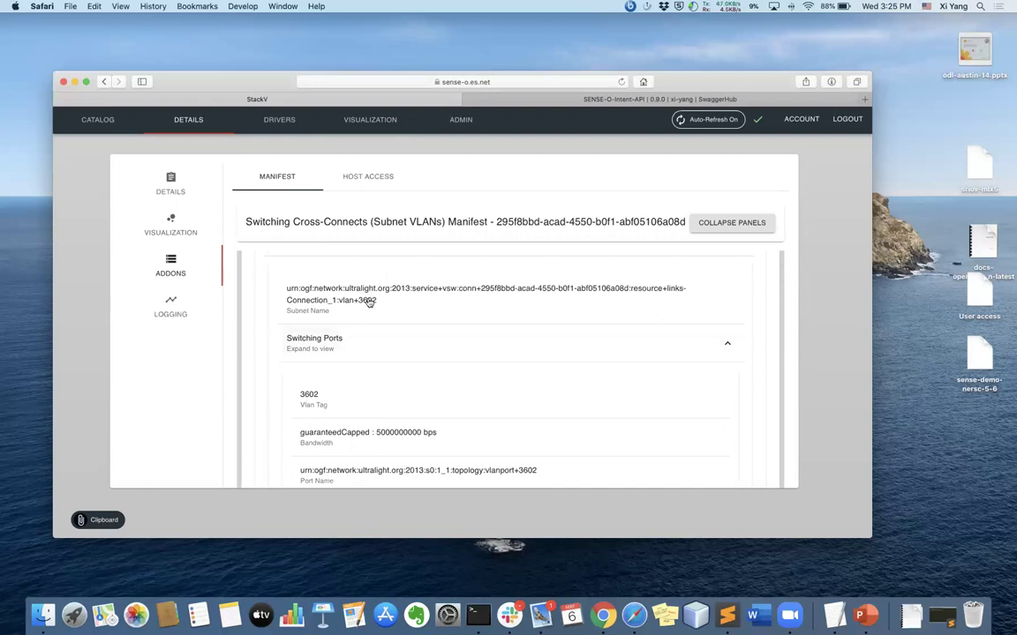
pyautogui.scroll(-1, 678, 397)
# - Read through the manifest's switching port entries for the es.net, snvaca.pacificwave.net and maxgigapop.net subnets
pyautogui.scroll(-5, 678, 397)
pyautogui.scroll(-3, 496, 409)
pyautogui.scroll(-1, 415, 401)
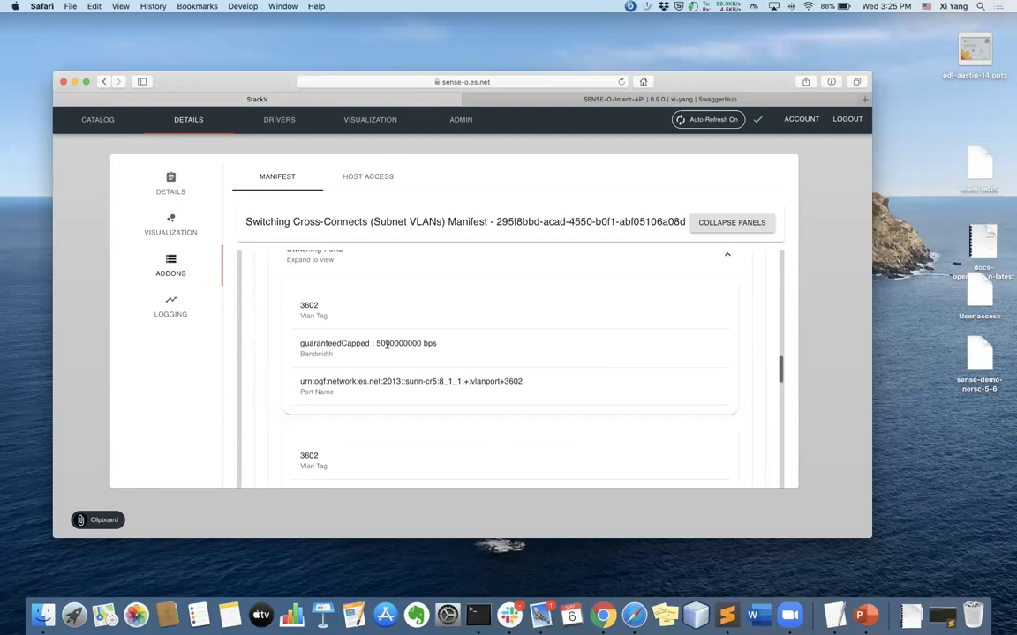
pyautogui.scroll(-5, 387, 345)
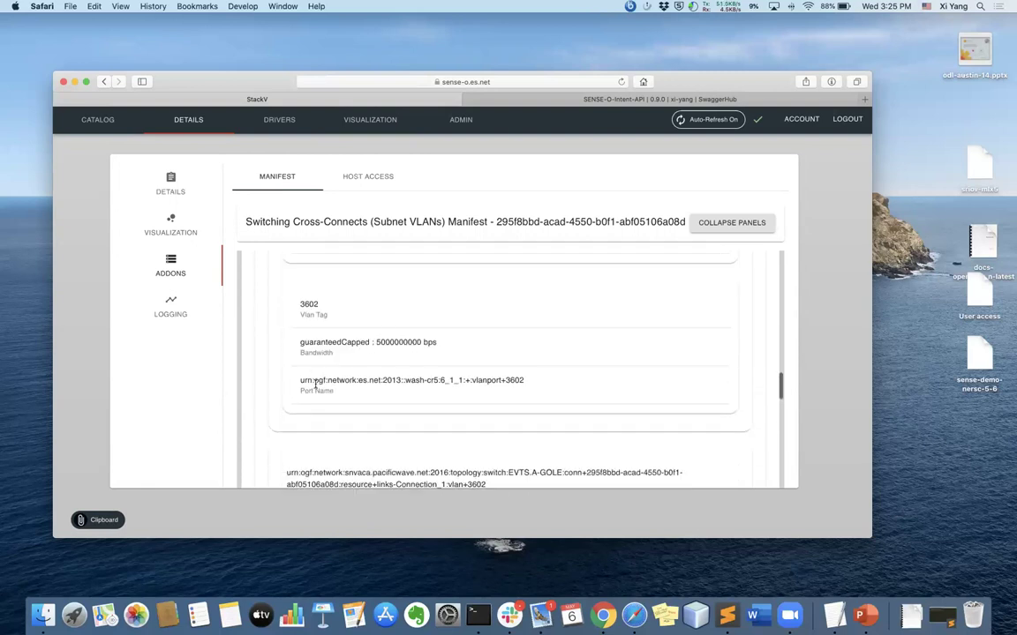
pyautogui.scroll(-5, 386, 391)
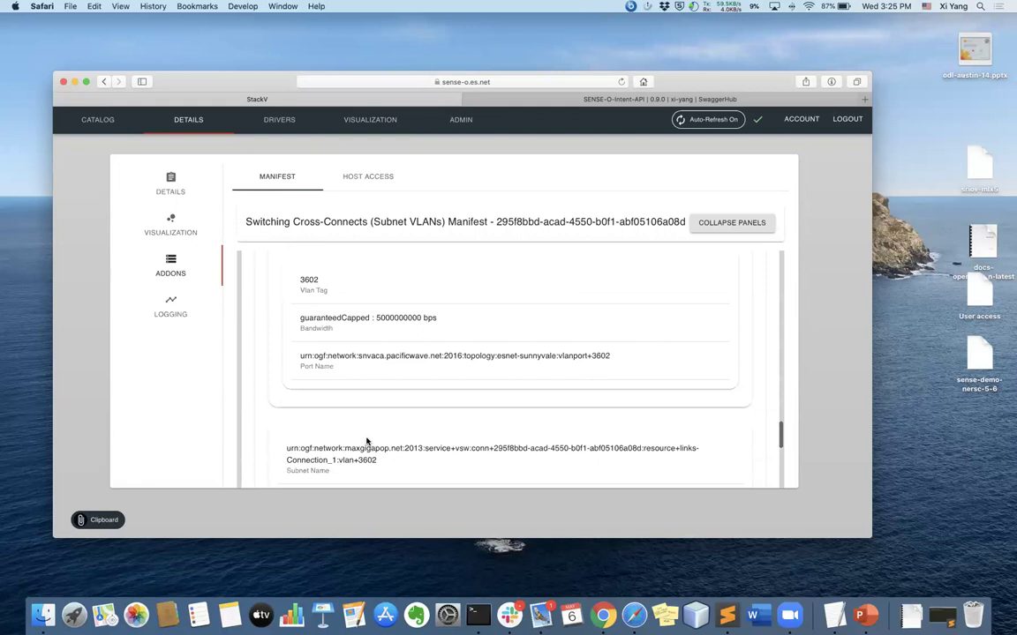
pyautogui.scroll(-1, 373, 431)
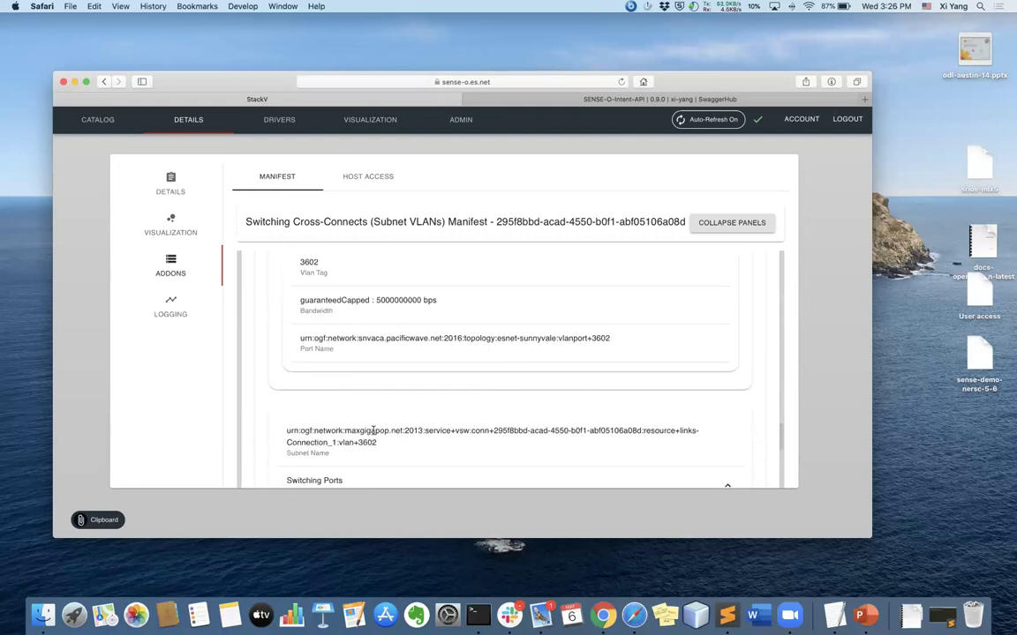
pyautogui.scroll(-3, 373, 431)
pyautogui.click(374, 432)
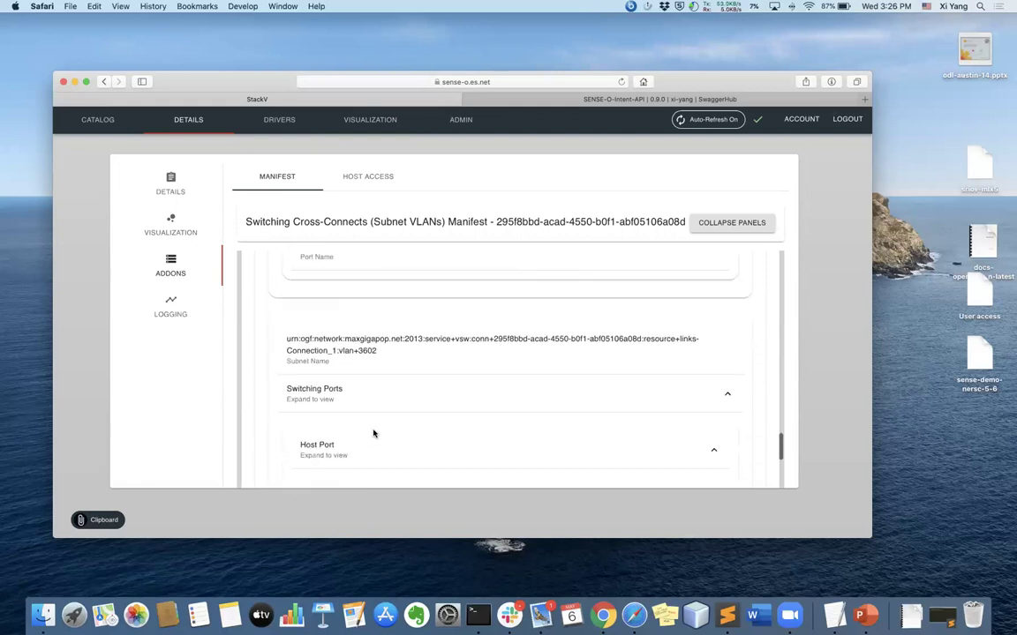
pyautogui.click(373, 434)
pyautogui.scroll(-2, 374, 433)
# - Go back through the manifest to the es.net subnet and check its time schedule
pyautogui.scroll(5, 374, 434)
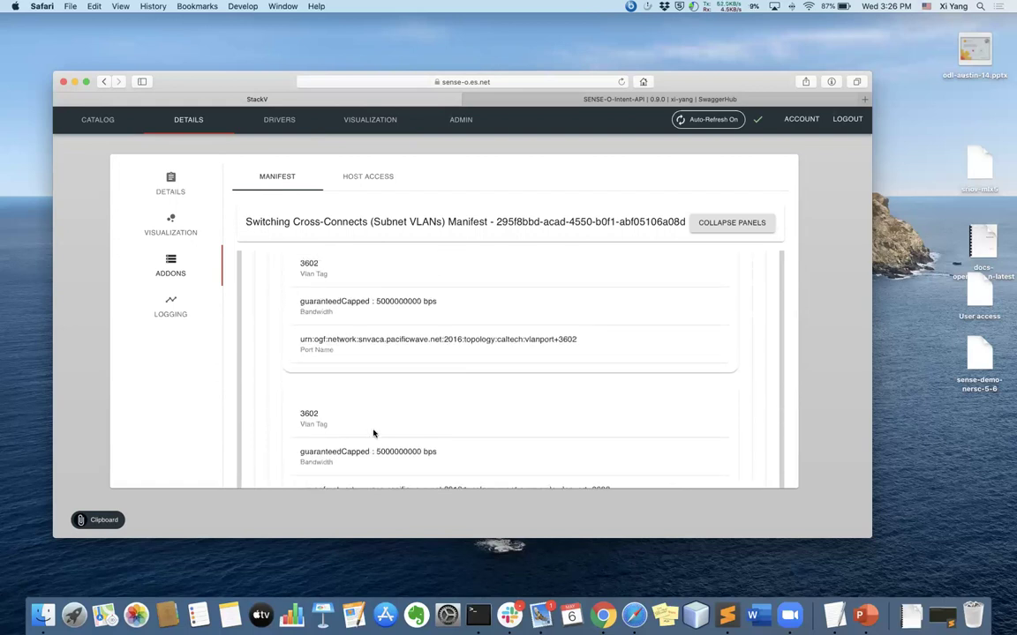
pyautogui.scroll(1, 373, 433)
pyautogui.scroll(-3, 373, 433)
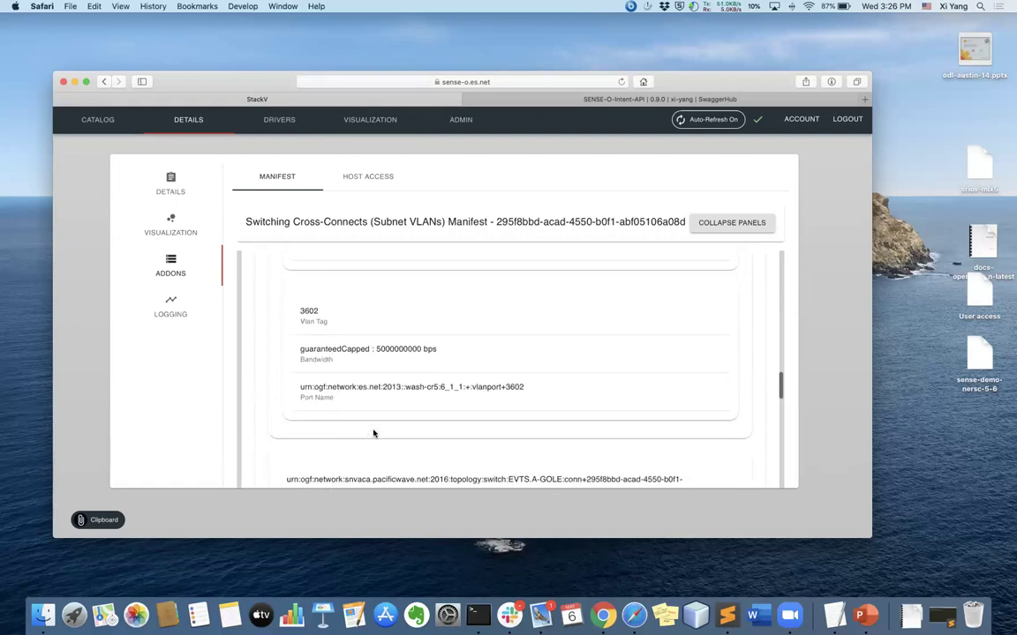
pyautogui.scroll(1, 374, 433)
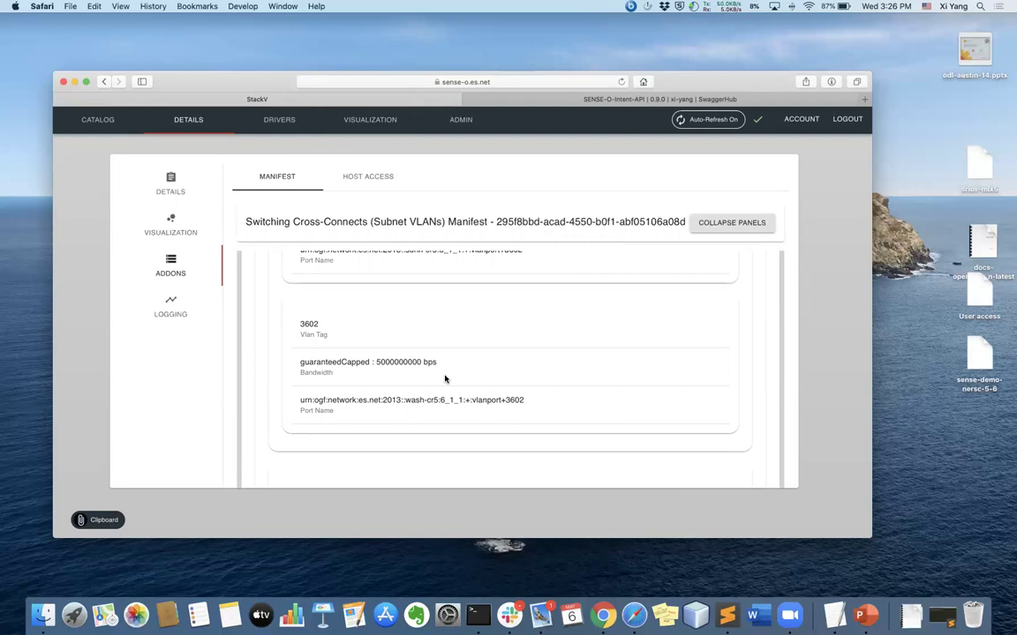
pyautogui.scroll(2, 443, 377)
pyautogui.scroll(10, 443, 377)
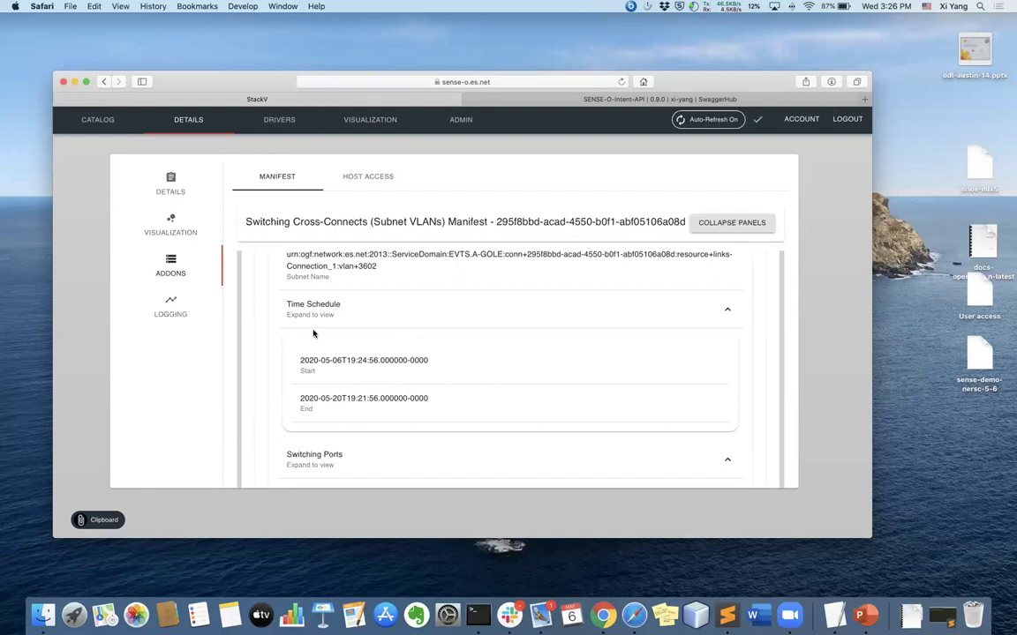
# - Return to the instance's details, switch to Terminal and bring up the root session at the siterm prompt
pyautogui.click(183, 182)
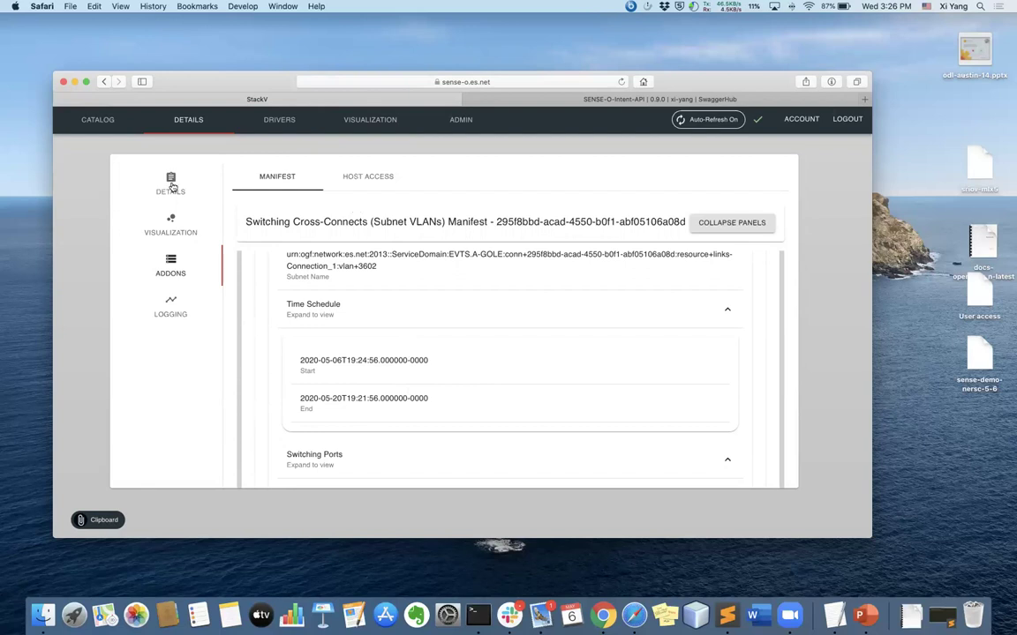
pyautogui.click(479, 616)
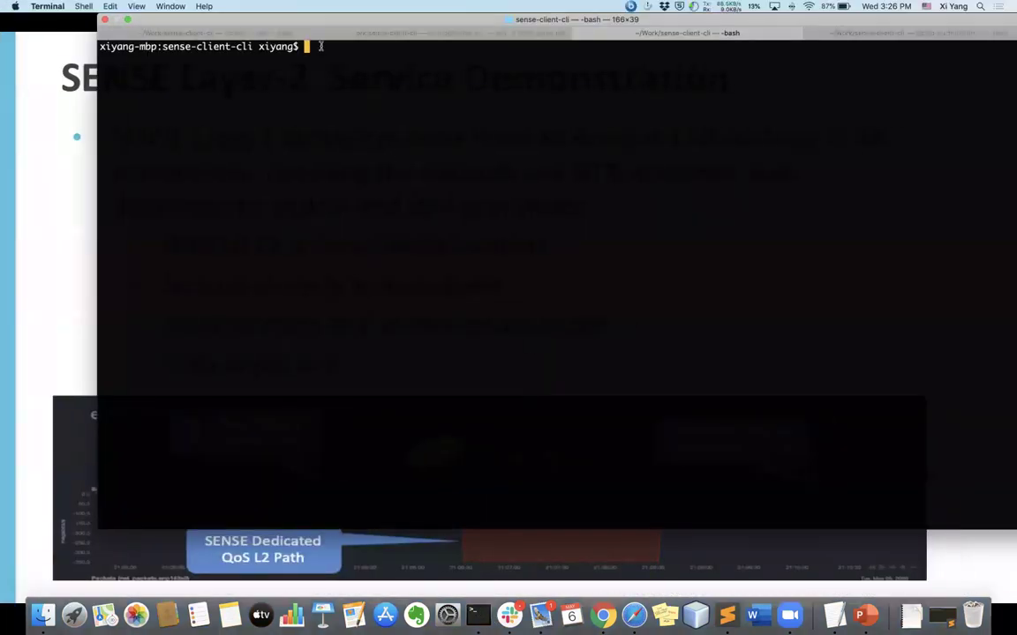
pyautogui.click(300, 35)
pyautogui.press('Return')
pyautogui.press('Return')
pyautogui.press('Return')
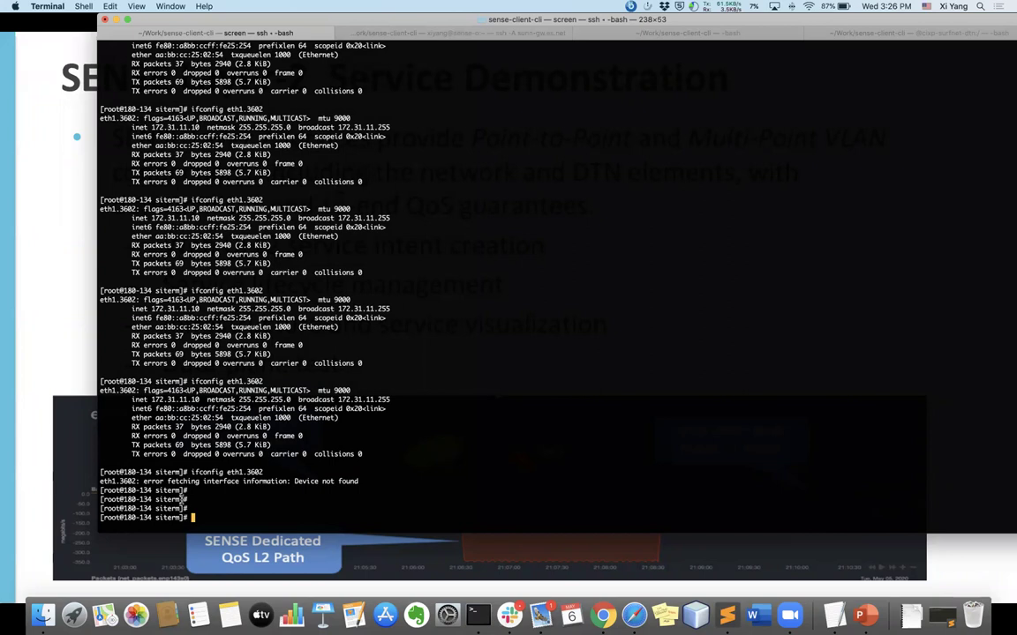
pyautogui.tripleClick(181, 498)
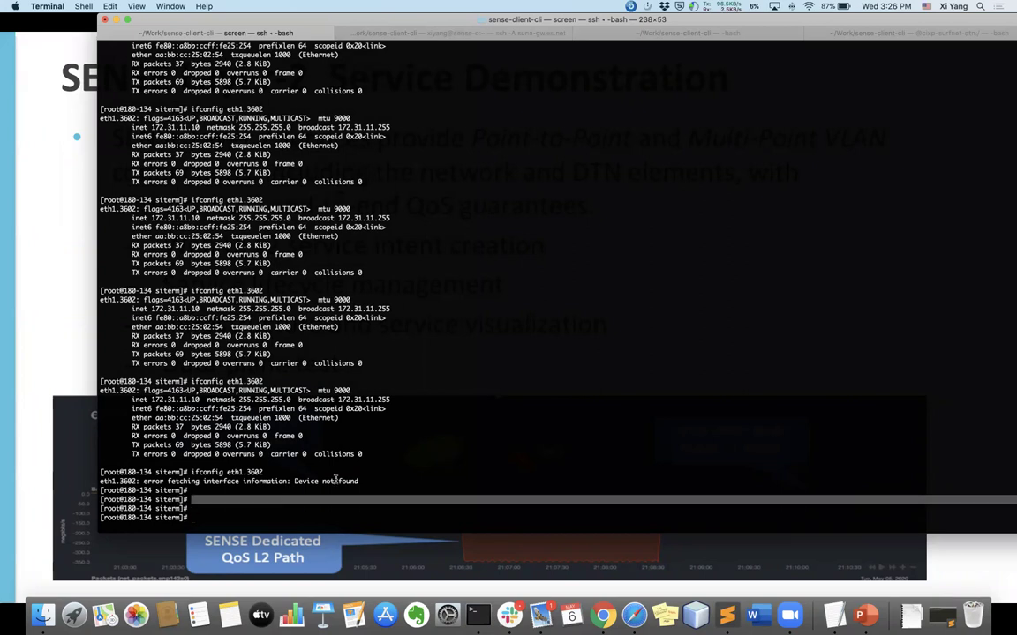
pyautogui.click(300, 500)
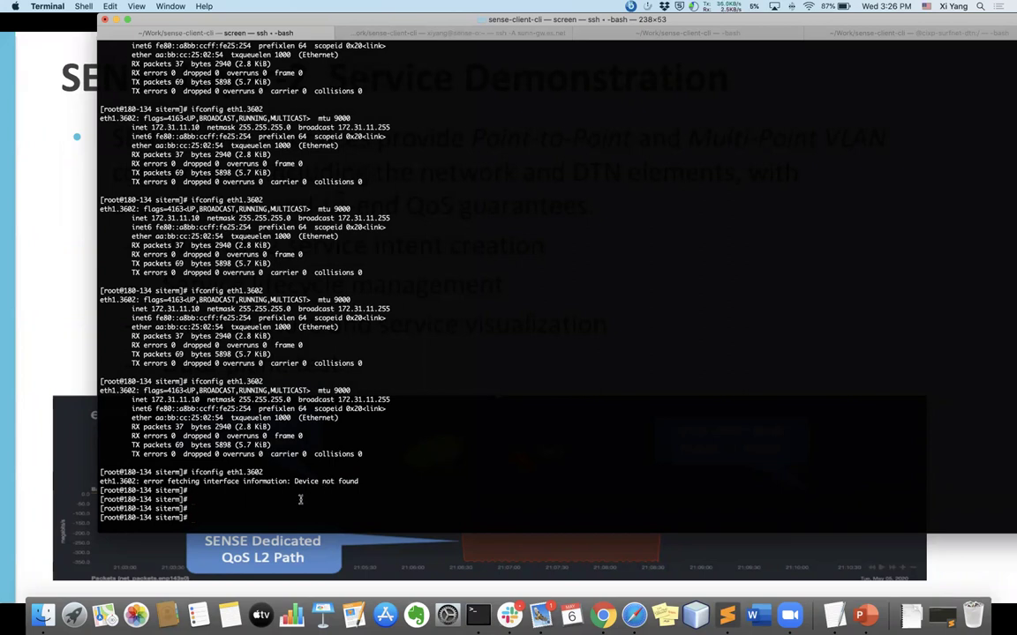
# - Rerun ifconfig eth1.3602 in the siterm session and check the IP address assigned to the VLAN interface
pyautogui.press('Up')
pyautogui.press('Return')
pyautogui.press('Return')
pyautogui.press('Return')
pyautogui.press('Return')
pyautogui.press('Return')
pyautogui.press('Return')
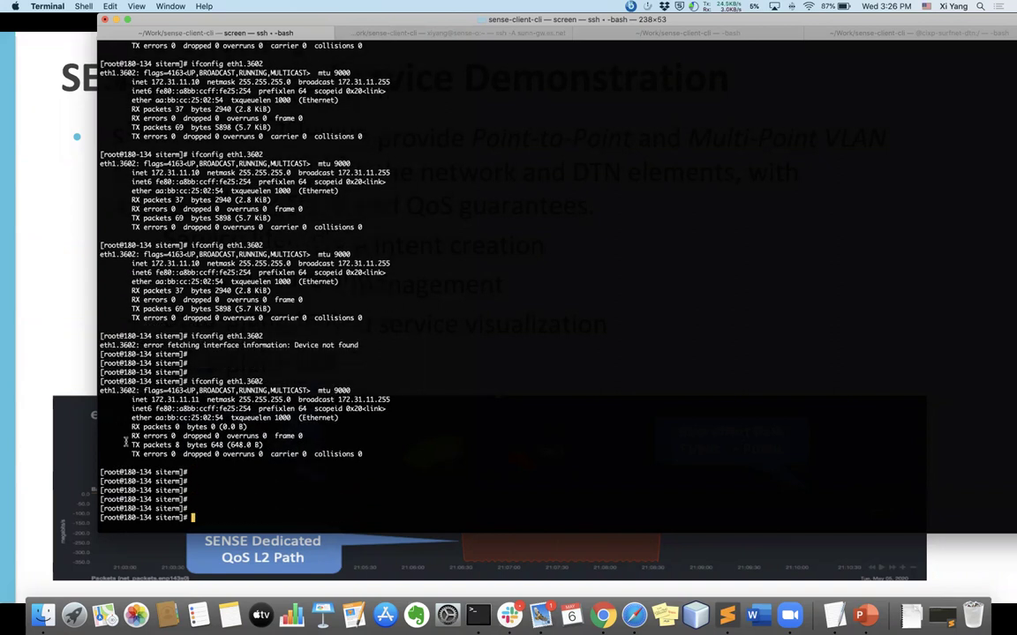
pyautogui.moveTo(191, 381); pyautogui.dragTo(251, 383)
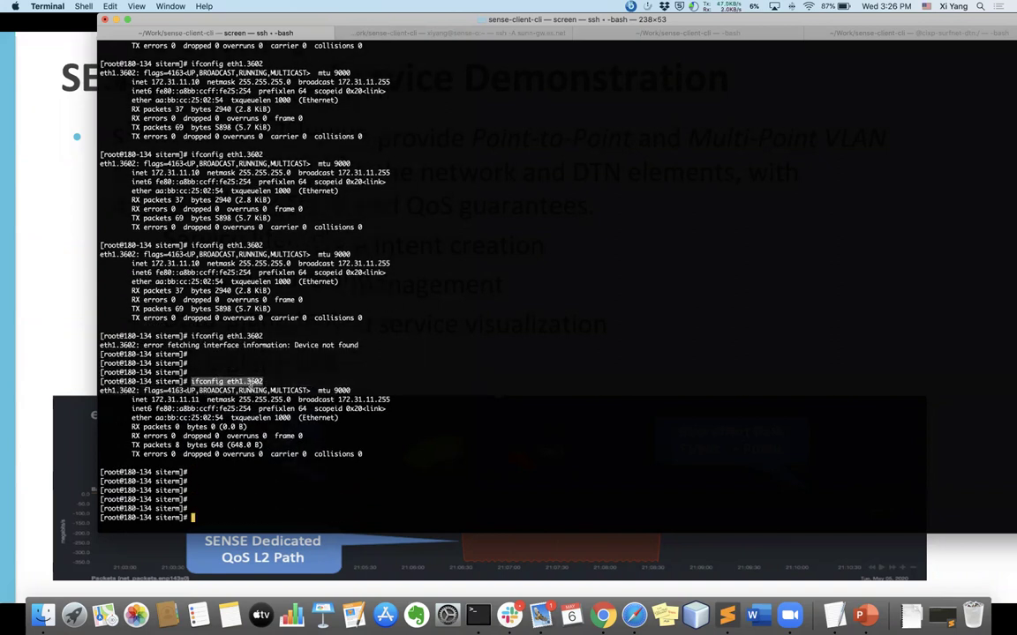
pyautogui.hotkey('ctrl', 'Left')
pyautogui.hotkey('ctrl', 'Right')
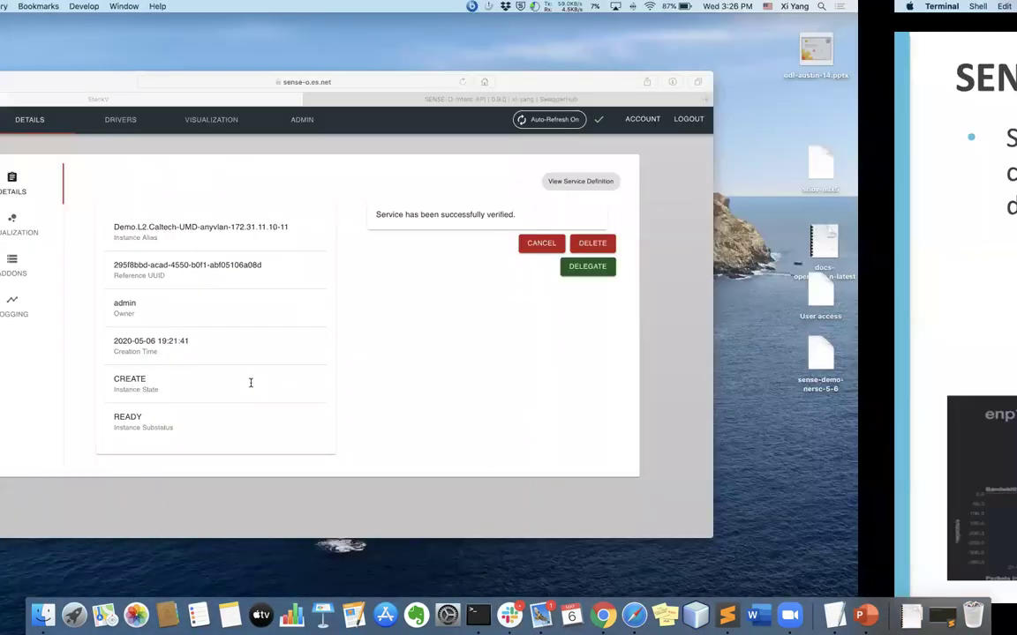
pyautogui.click(256, 383)
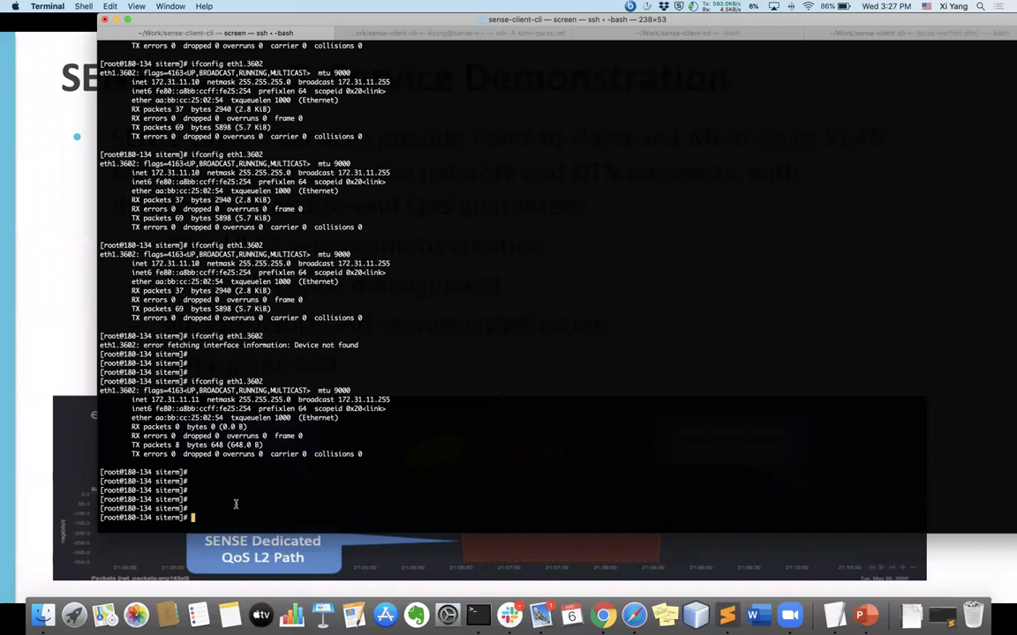
pyautogui.doubleClick(179, 400)
# - Go to the sdn-dtn-1-7 session, list all interfaces with ifconfig, and inspect the VLAN interface with ifconfig vlan.3602
pyautogui.hotkey('ctrl', 'a')
pyautogui.write('n')
pyautogui.write('ifconfig')
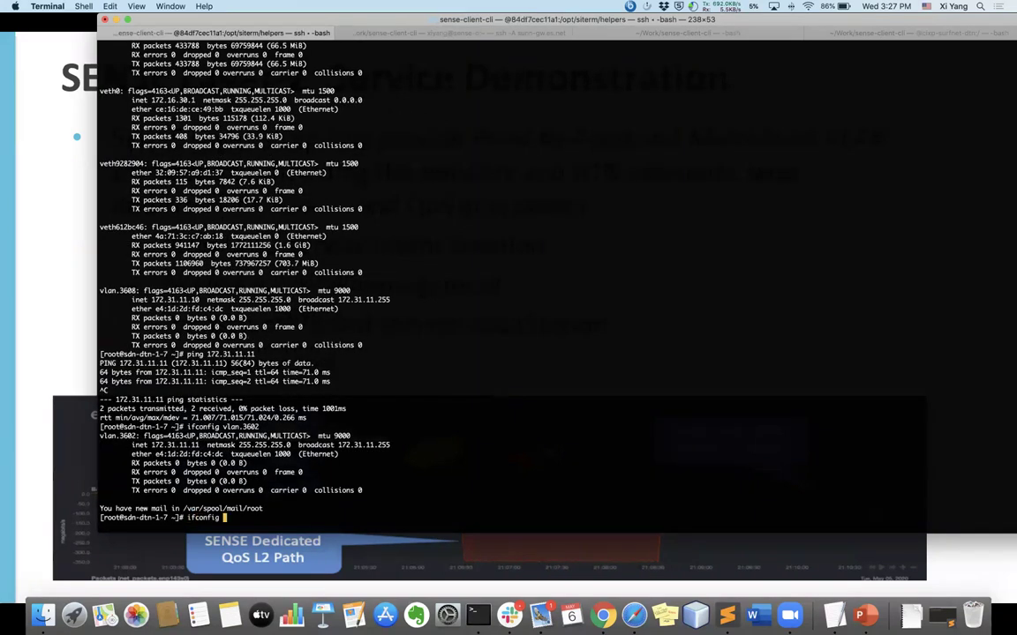
pyautogui.press('Return')
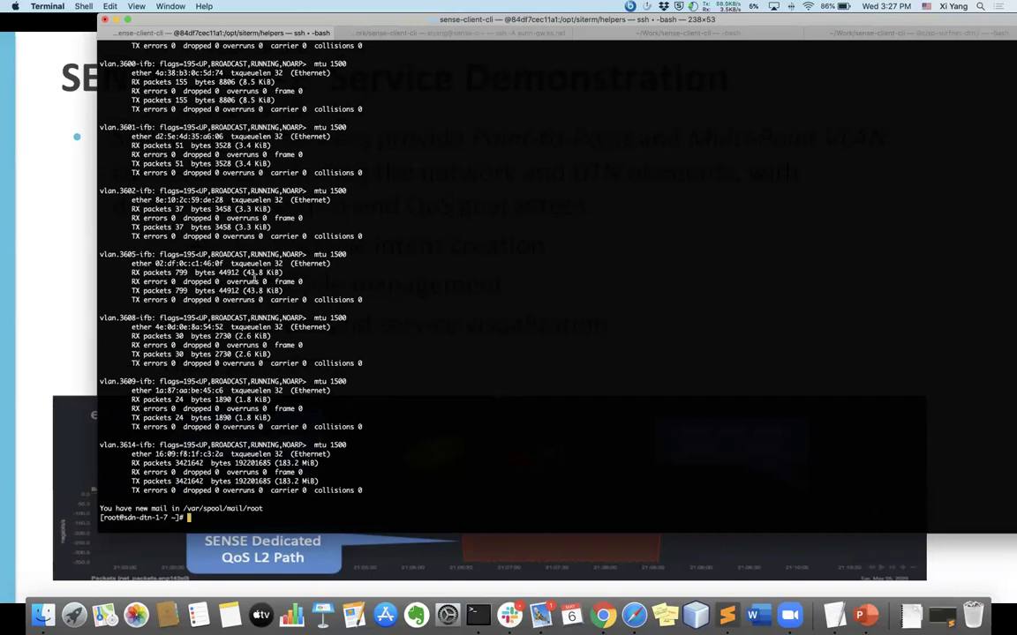
pyautogui.write('ifconfig vlan.3602')
pyautogui.press('Return')
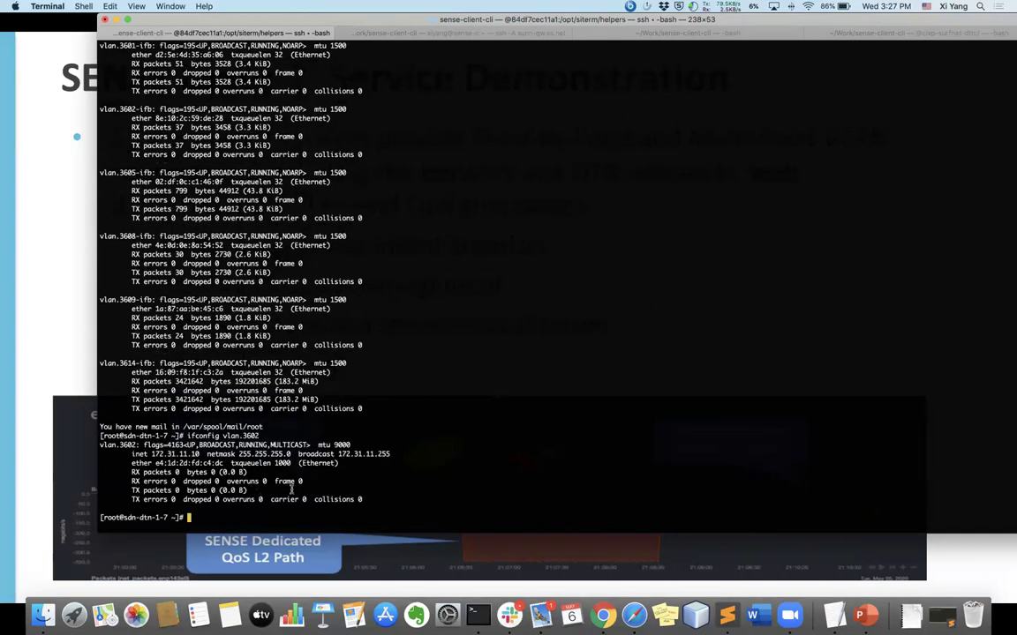
# - Ping 172.31.11.11 from sdn-dtn-1-7 to test the data plane, and stop the ping after several replies
pyautogui.write('ping 172.31.11.11')
pyautogui.press('Return')
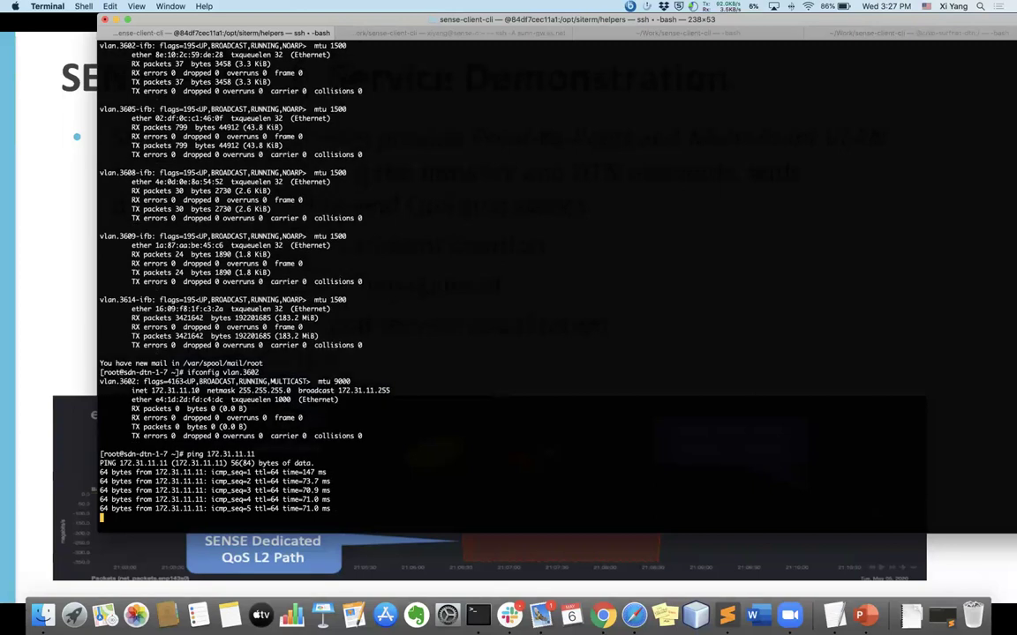
pyautogui.hotkey('ctrl', 'c')
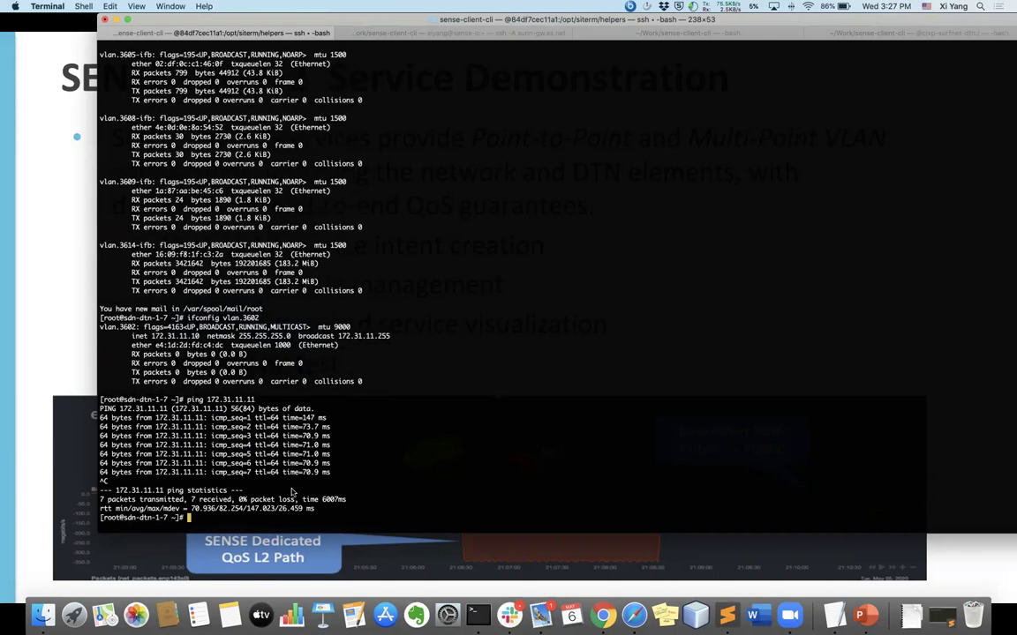
# - Switch back to StackV in Safari and cancel the service instance Demo.L2.Caltech-UMD-anyvlan-172.31.11.10-11, confirming the destructive action
pyautogui.press('super+Tab')
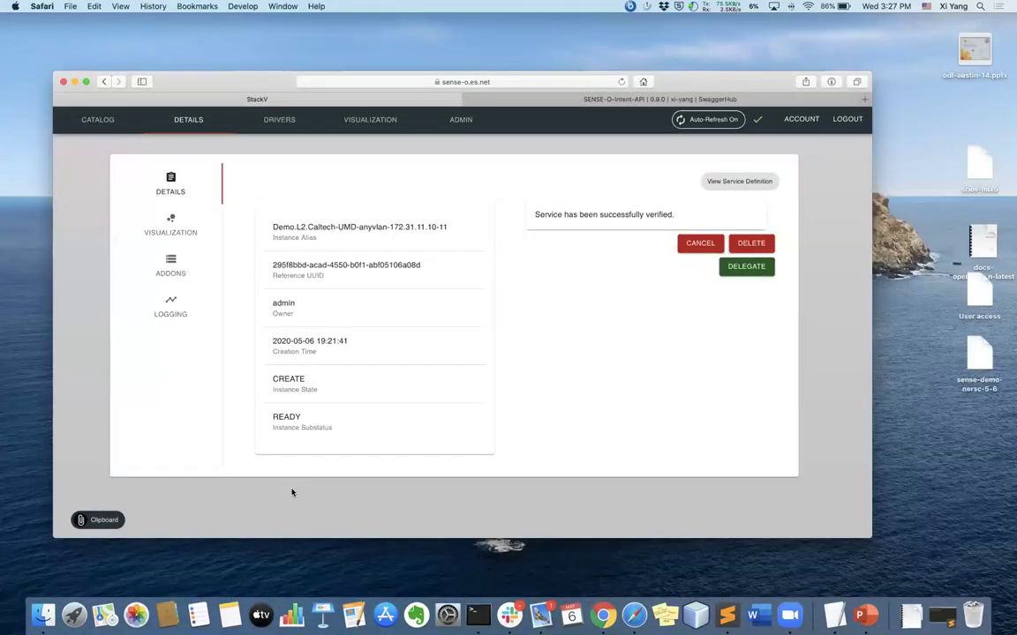
pyautogui.click(702, 243)
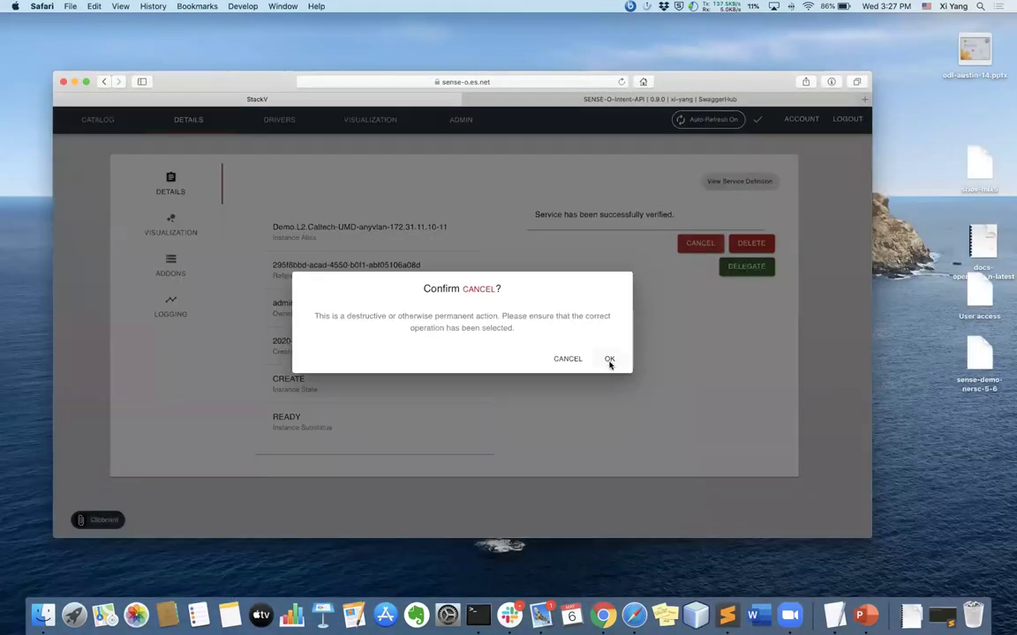
pyautogui.click(609, 360)
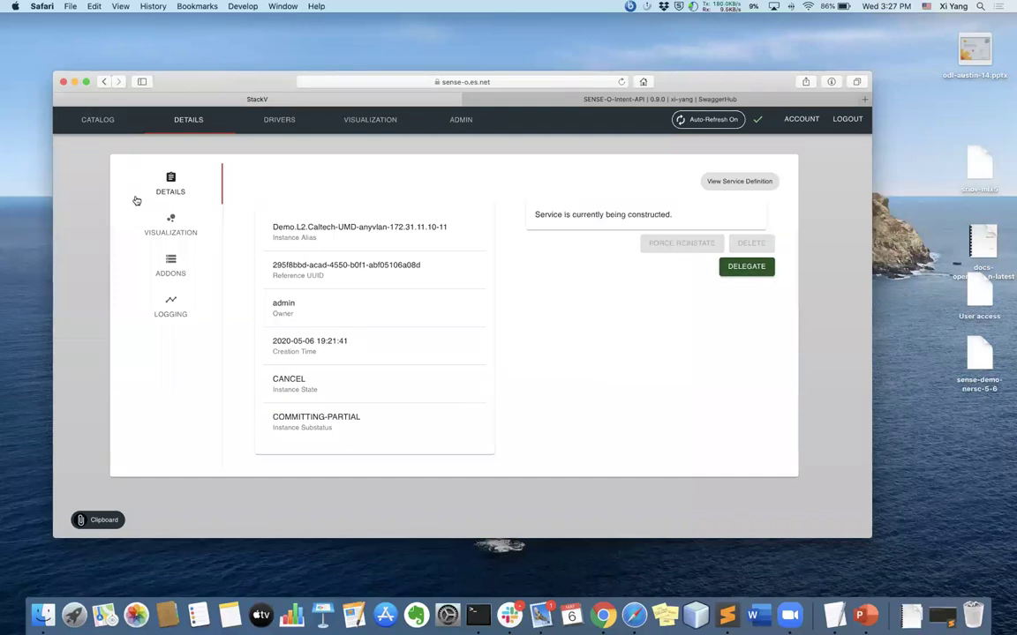
# - Check the instance's state in the service catalog and switch back to the PowerPoint presentation
pyautogui.click(98, 120)
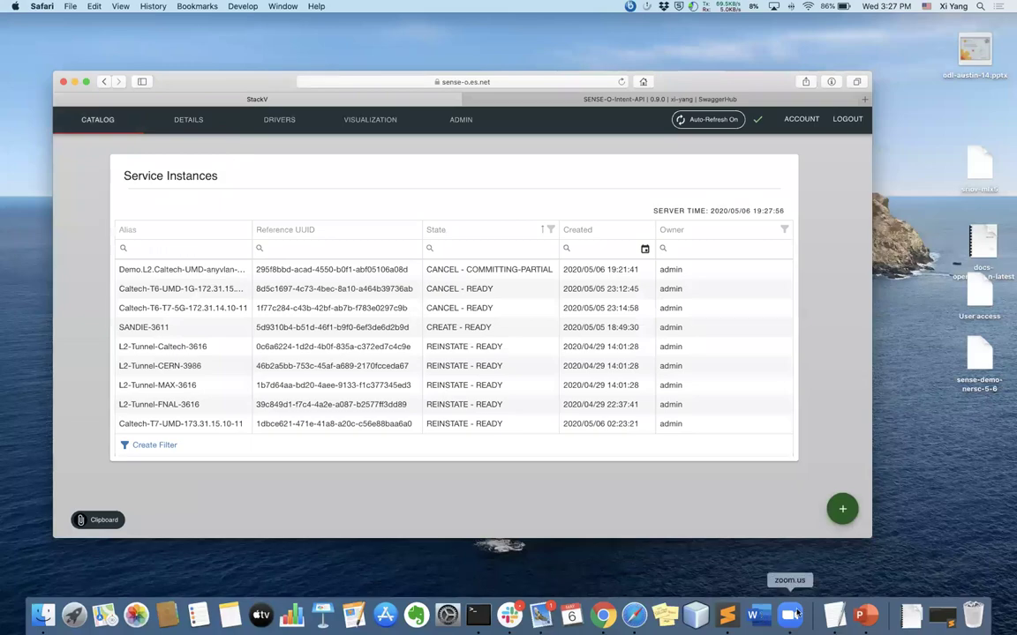
pyautogui.click(866, 615)
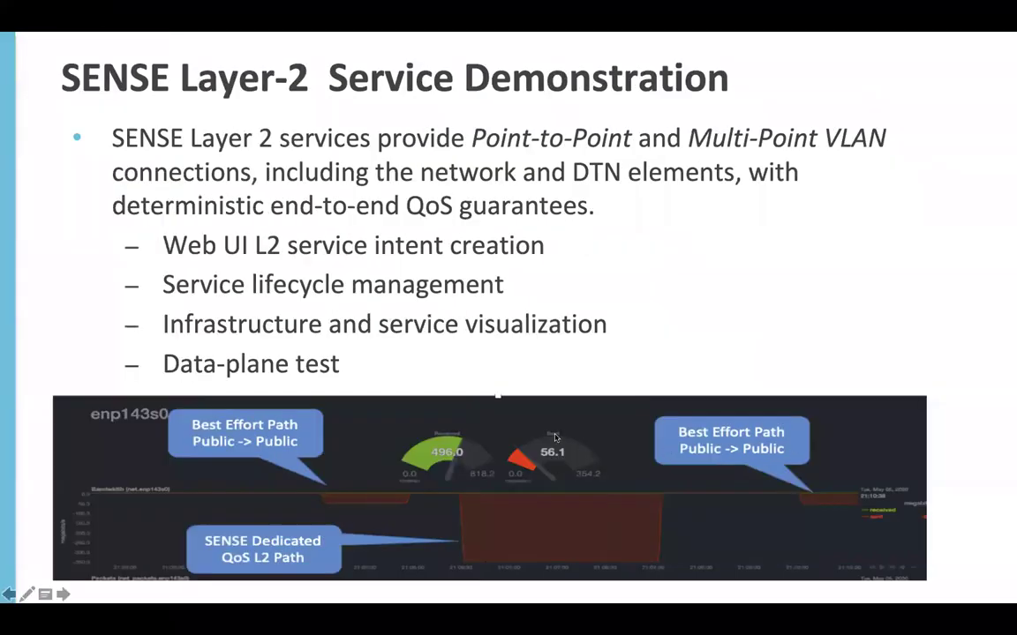